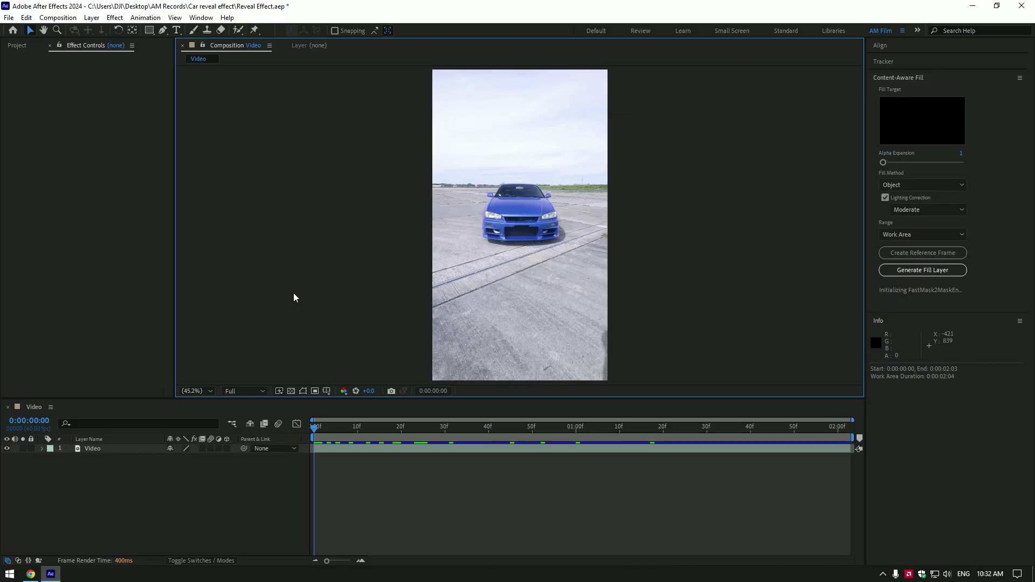
# - Duplicate the Video layer as 'Car only' and hide the original Video layer
pyautogui.click(100, 449)
pyautogui.hotkey('ctrl', 'd')
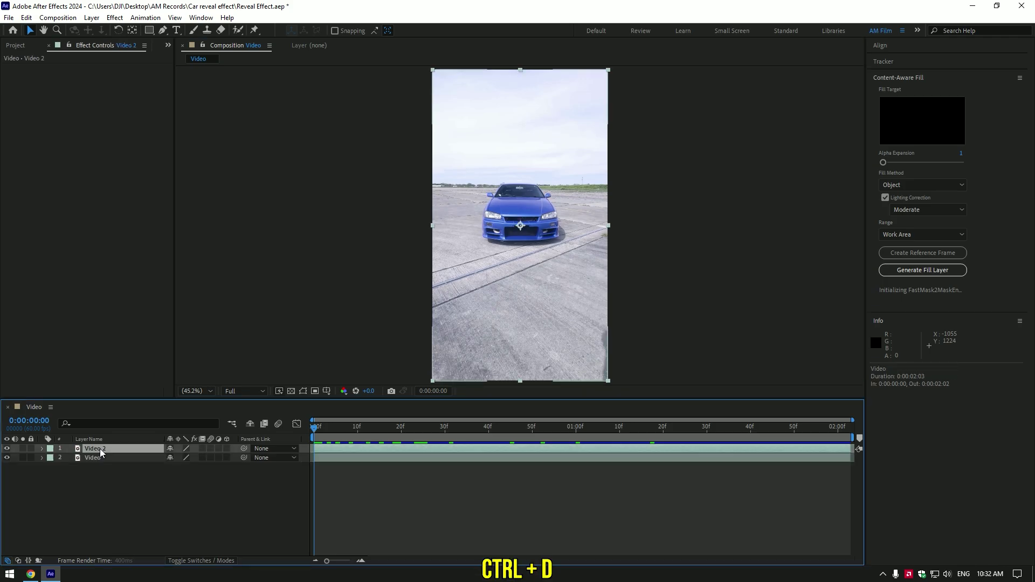
pyautogui.rightClick(99, 449)
pyautogui.click(127, 419)
pyautogui.write('Car only')
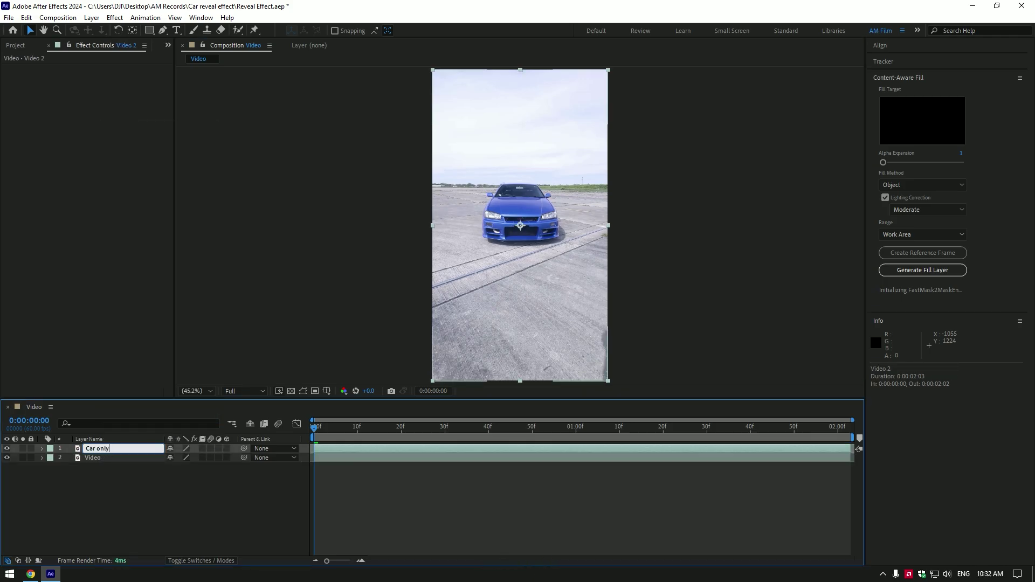
pyautogui.press('Return')
pyautogui.click(6, 459)
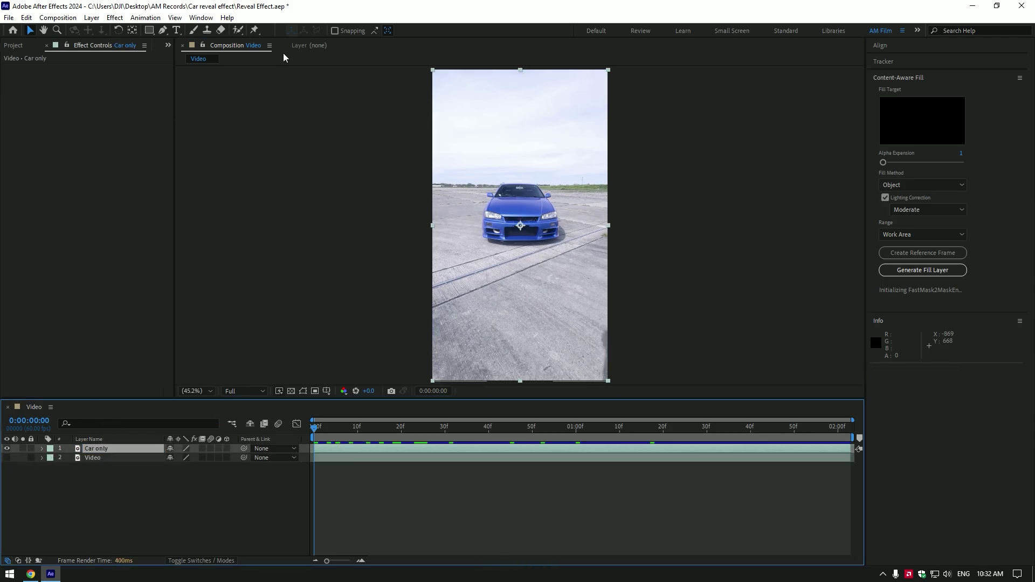
pyautogui.click(238, 30)
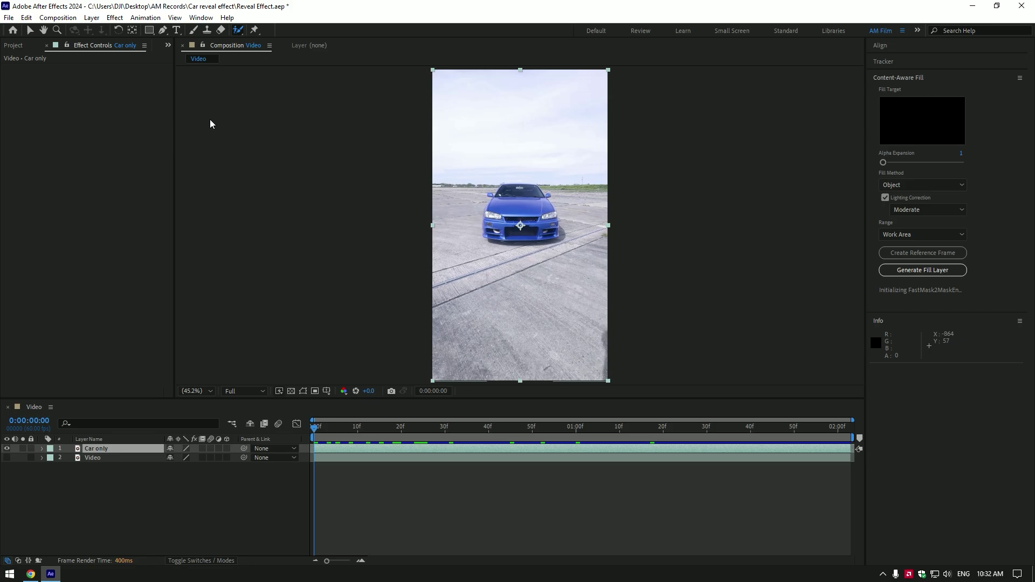
# - Roto-brush the blue car in the Car only layer and freeze the matte
pyautogui.doubleClick(95, 450)
pyautogui.scroll(2, 700, 129)
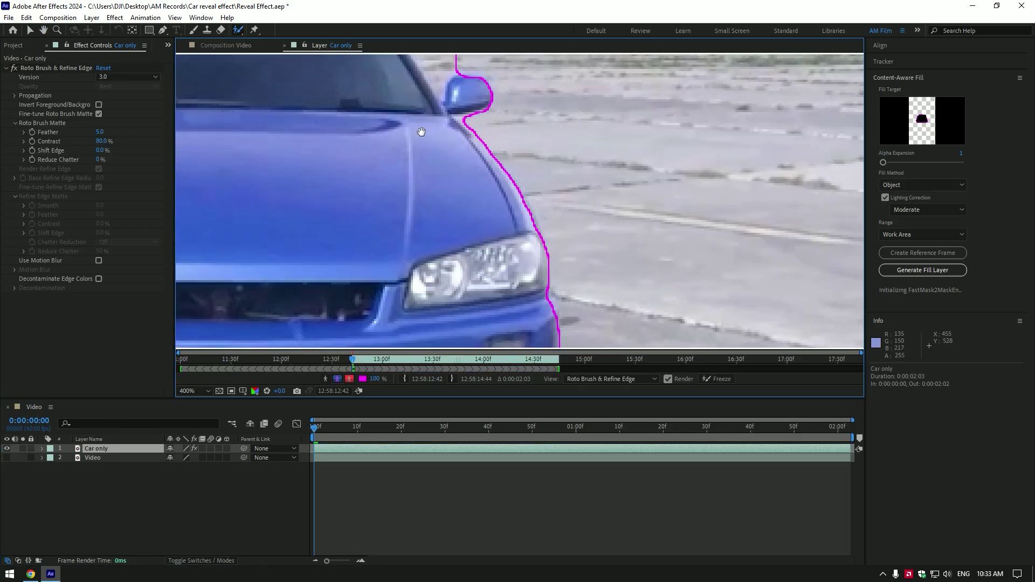
pyautogui.moveTo(700, 130); pyautogui.dragTo(611, 102)
pyautogui.scroll(-2, 611, 102)
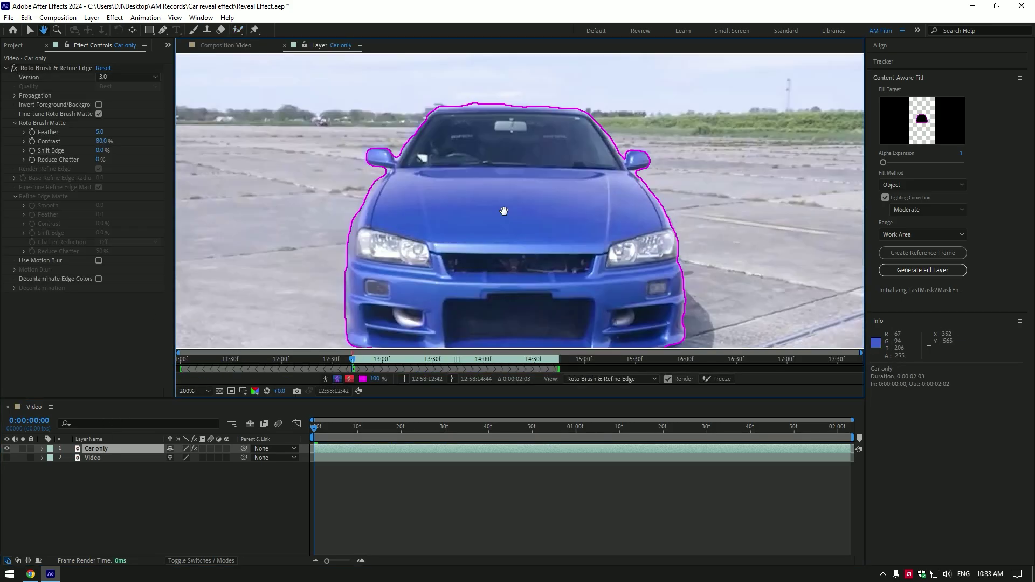
pyautogui.scroll(-2, 505, 212)
pyautogui.click(712, 380)
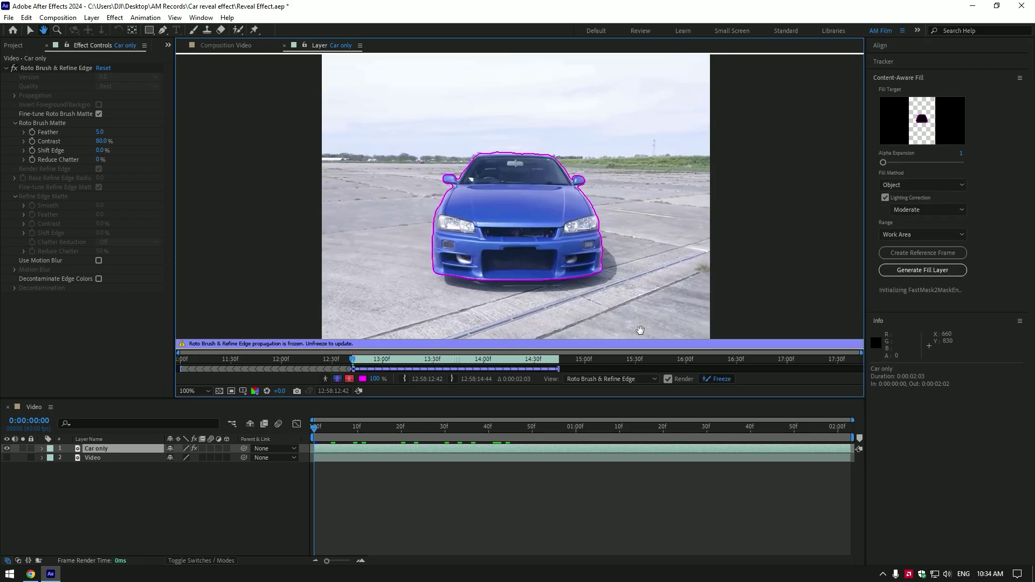
# - Set the Car only Roto Brush matte Feather to 10
pyautogui.click(225, 48)
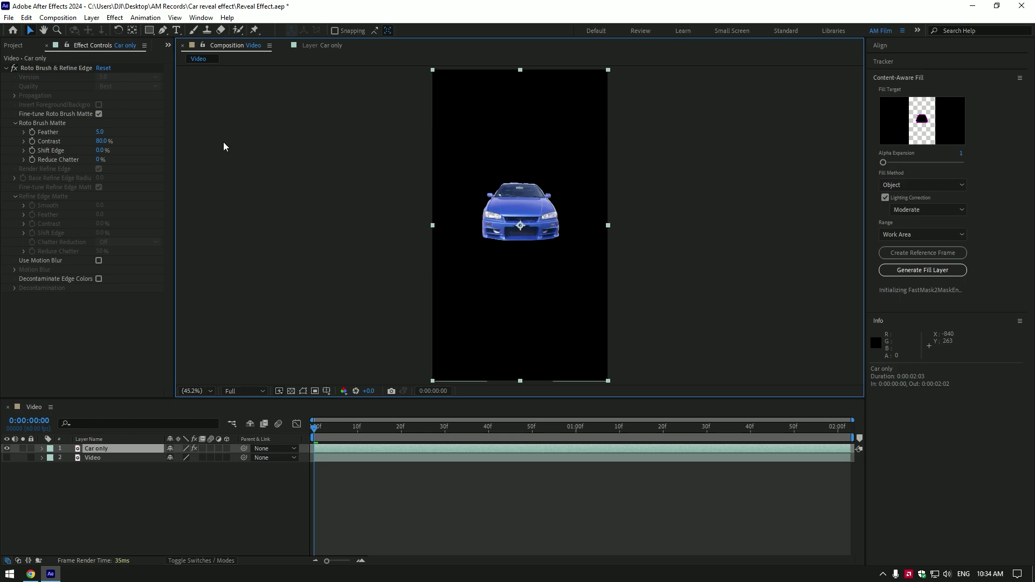
pyautogui.click(98, 131)
pyautogui.write('0')
pyautogui.press('Return')
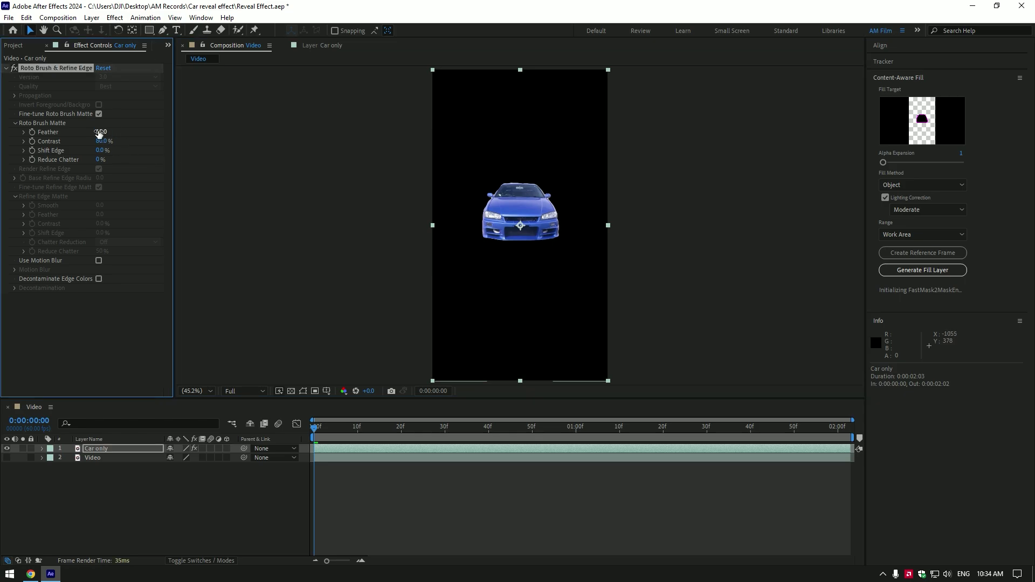
# - Duplicate Car only as a new layer named 'Clean' and hide Car only
pyautogui.hotkey('ctrl', 'd')
pyautogui.click(97, 451)
pyautogui.hotkey('ctrl', 'd')
pyautogui.rightClick(97, 449)
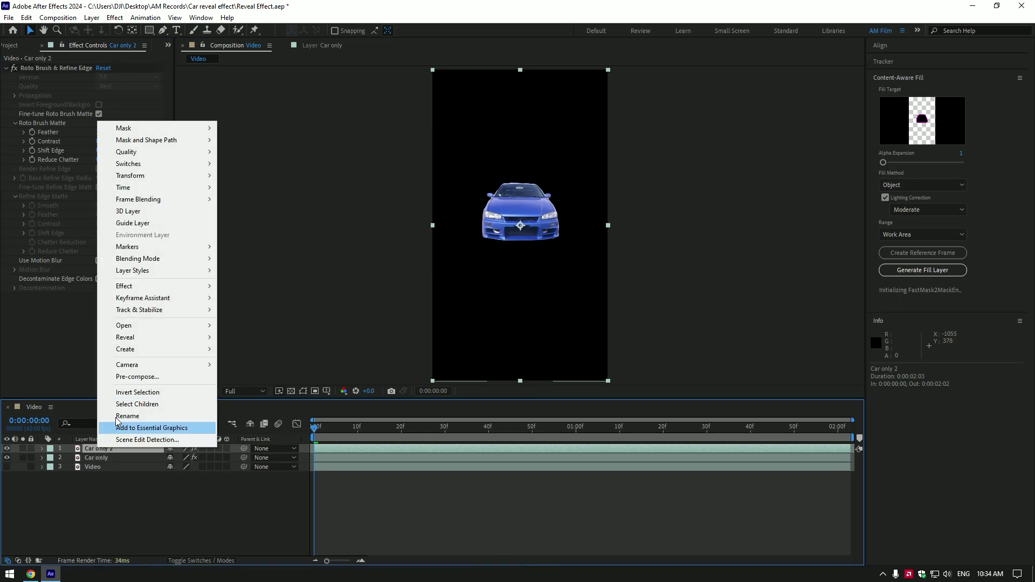
pyautogui.click(113, 452)
pyautogui.write('Clean')
pyautogui.press('Return')
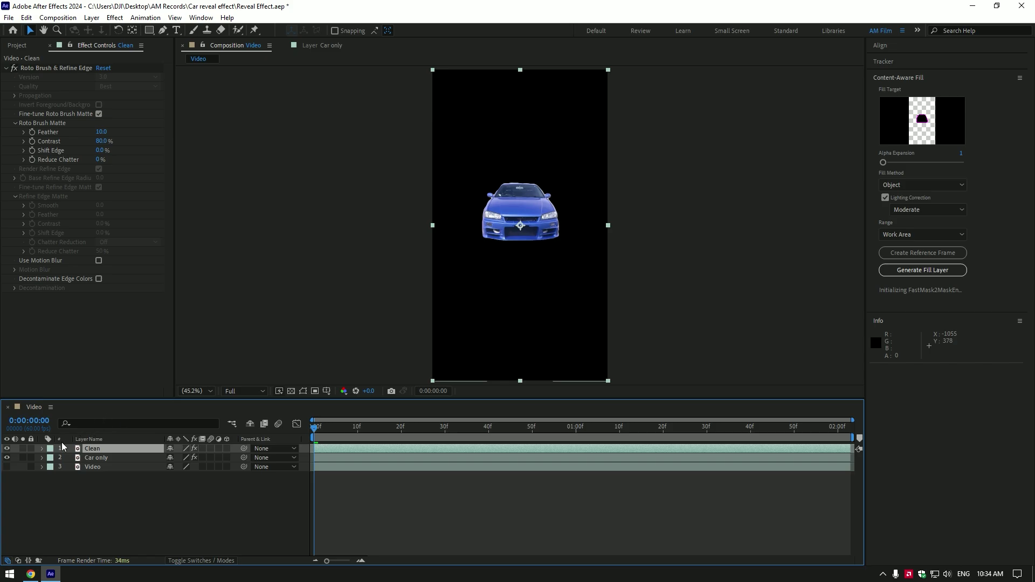
pyautogui.click(7, 458)
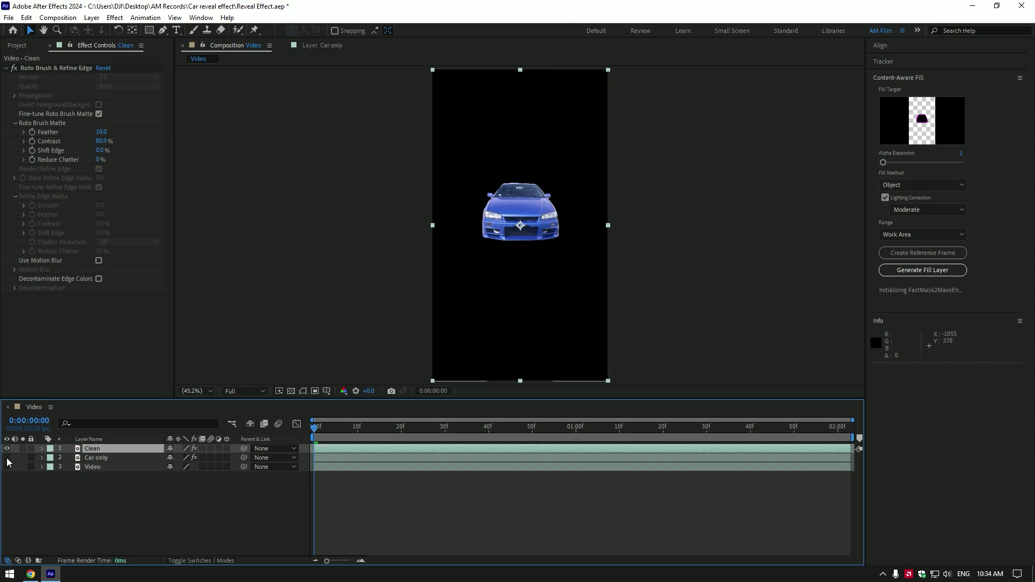
pyautogui.click(239, 31)
# - Unfreeze Clean's roto matte, invert foreground/background, and refreeze it
pyautogui.doubleClick(90, 450)
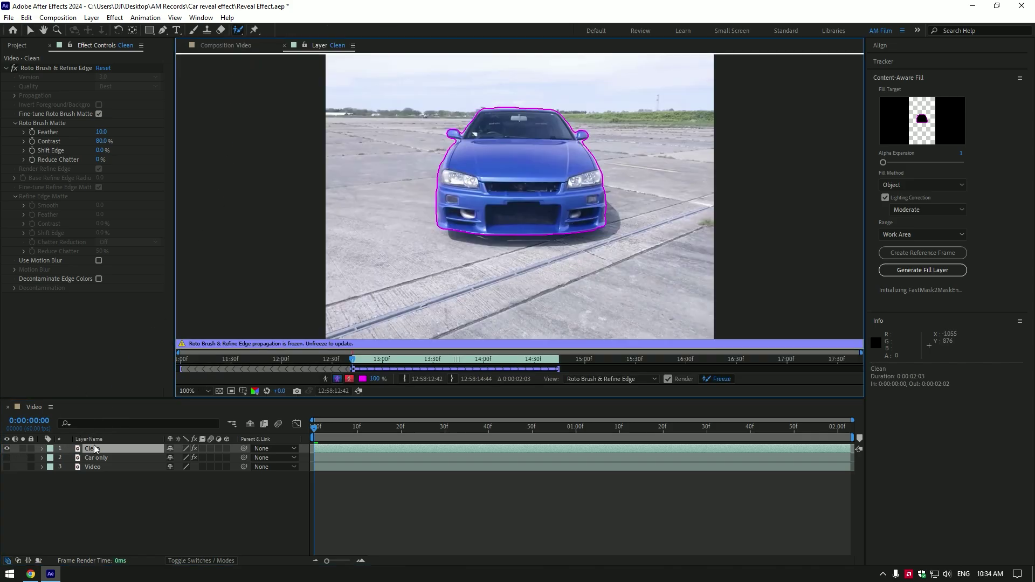
pyautogui.click(721, 380)
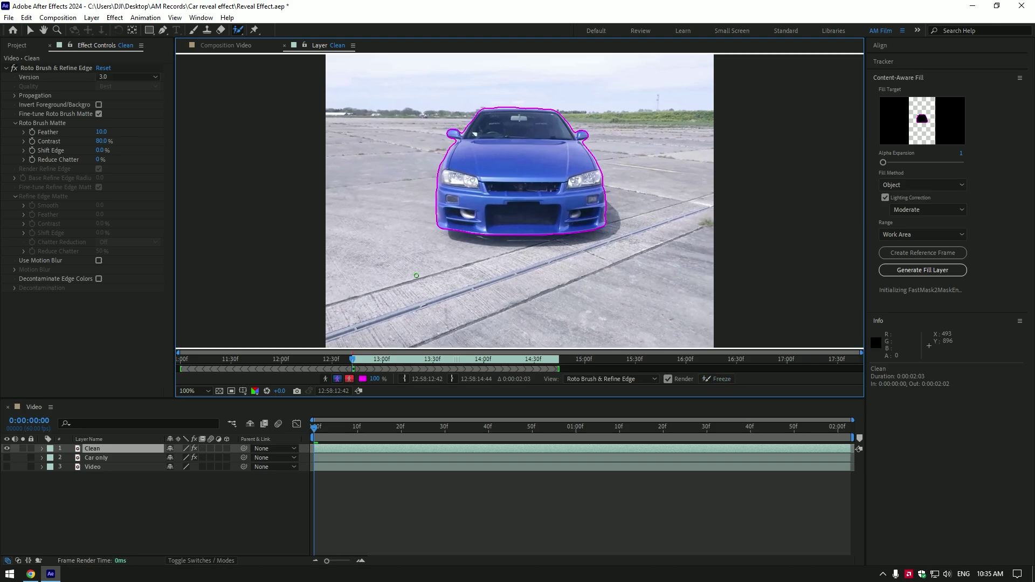
pyautogui.click(99, 105)
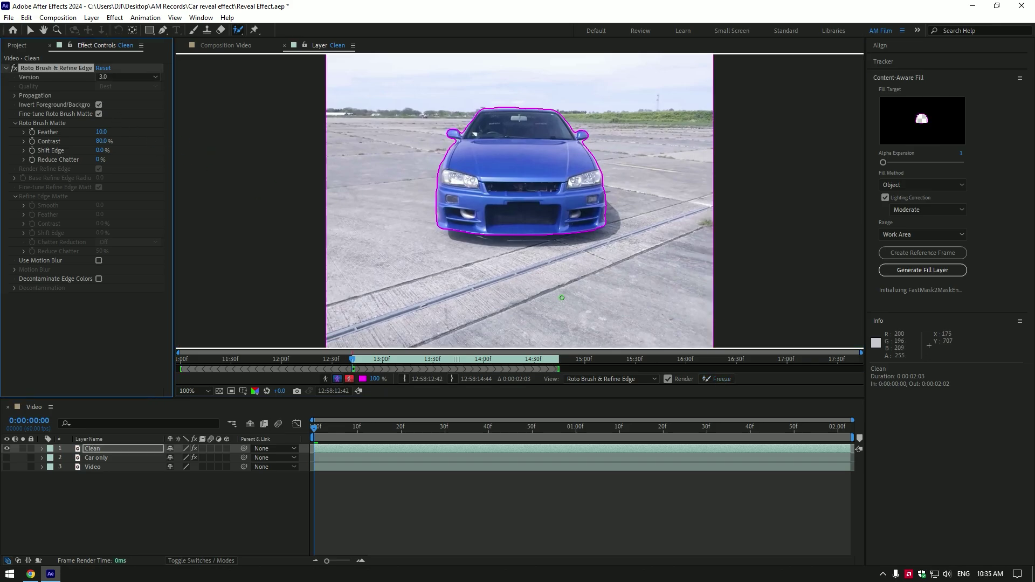
pyautogui.click(710, 376)
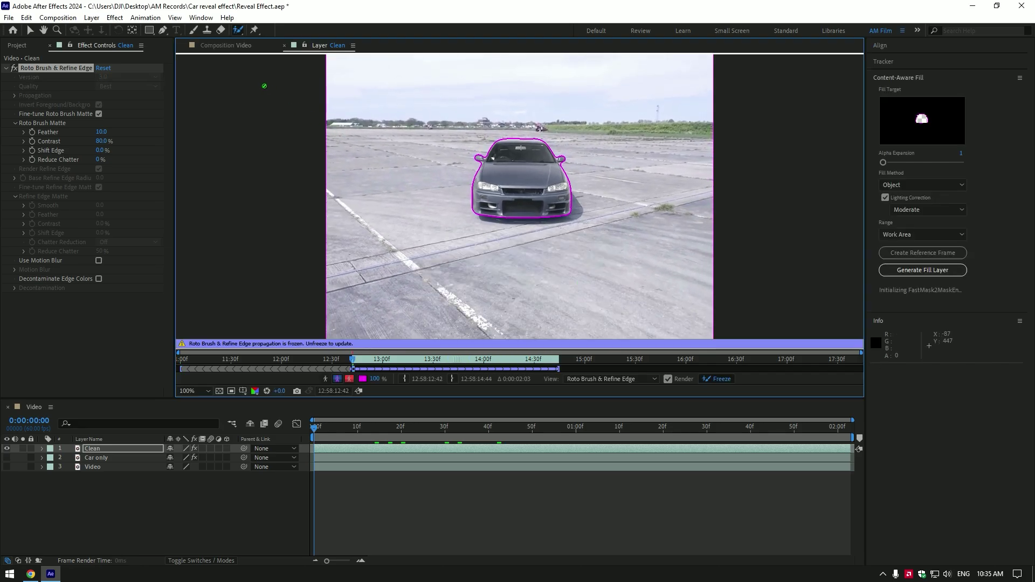
pyautogui.click(219, 45)
pyautogui.press('v')
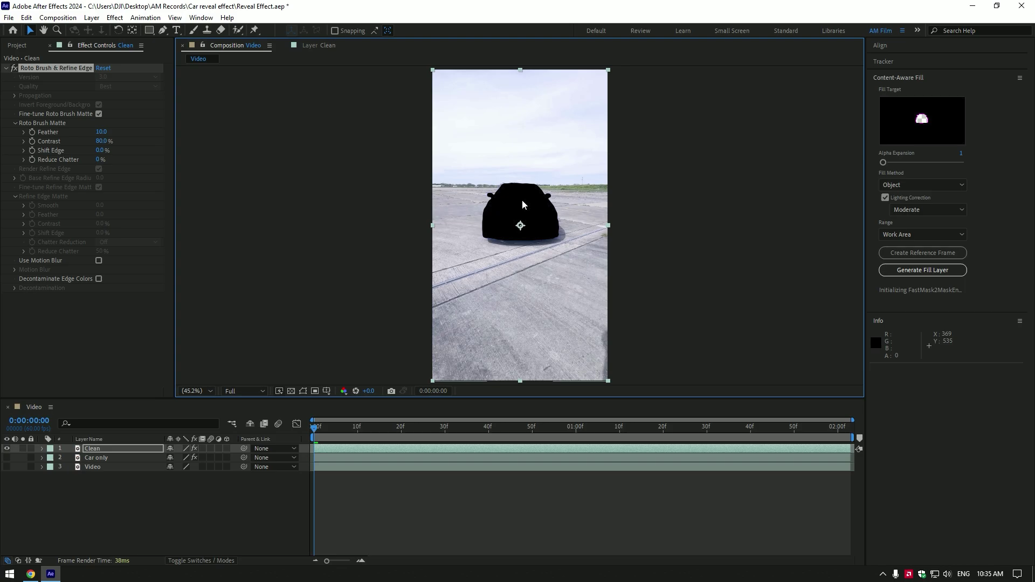
# - Generate an Object-method Content-Aware Fill layer and view the frame at 50%
pyautogui.click(201, 17)
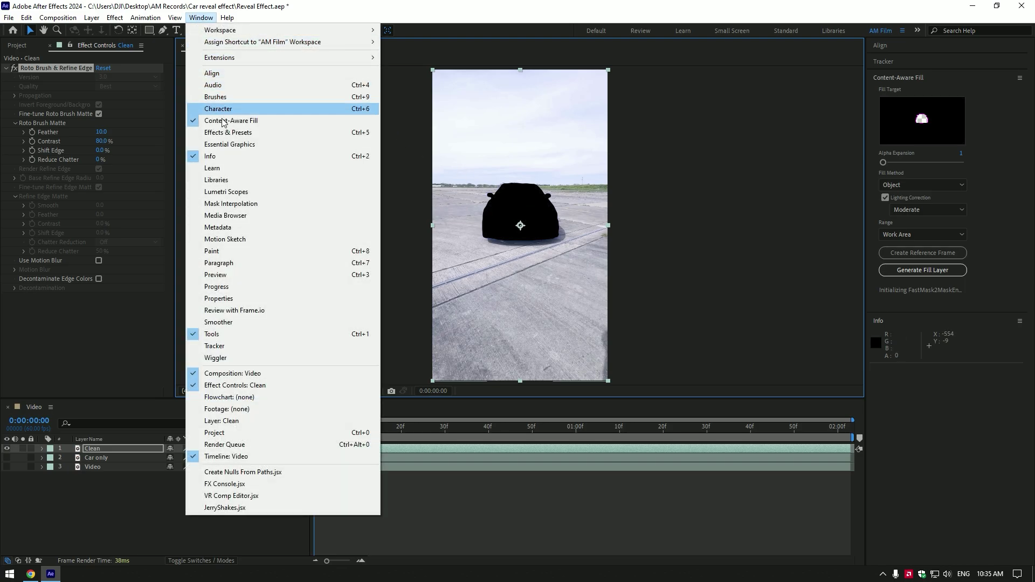
pyautogui.click(921, 127)
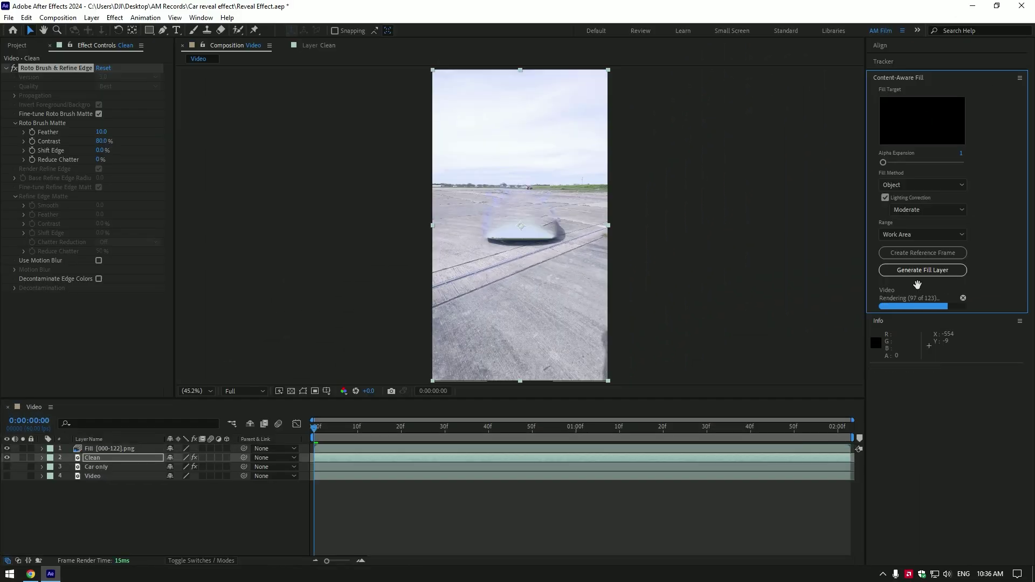
pyautogui.press(',')
pyautogui.press(',')
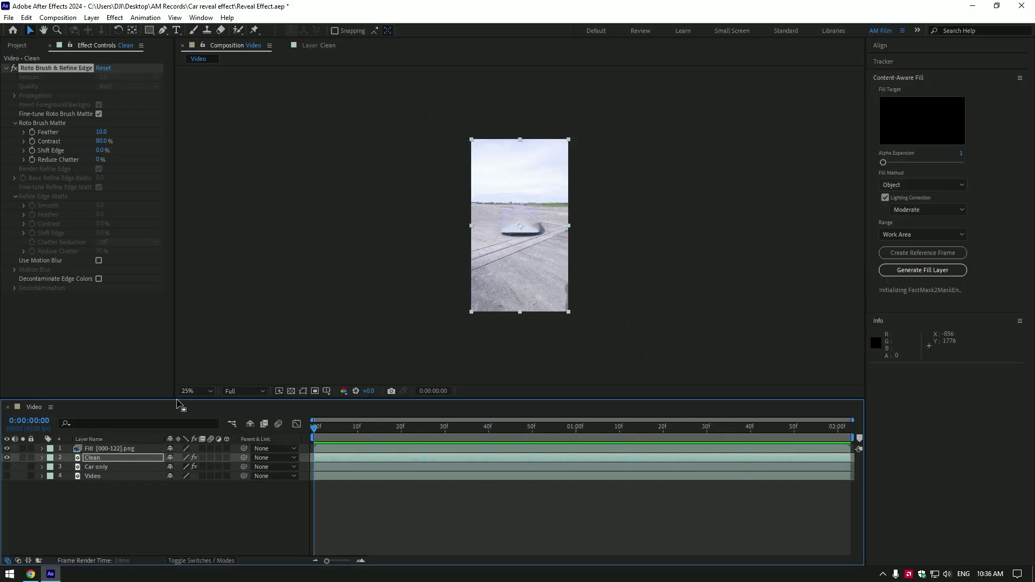
pyautogui.press('.')
pyautogui.press('.')
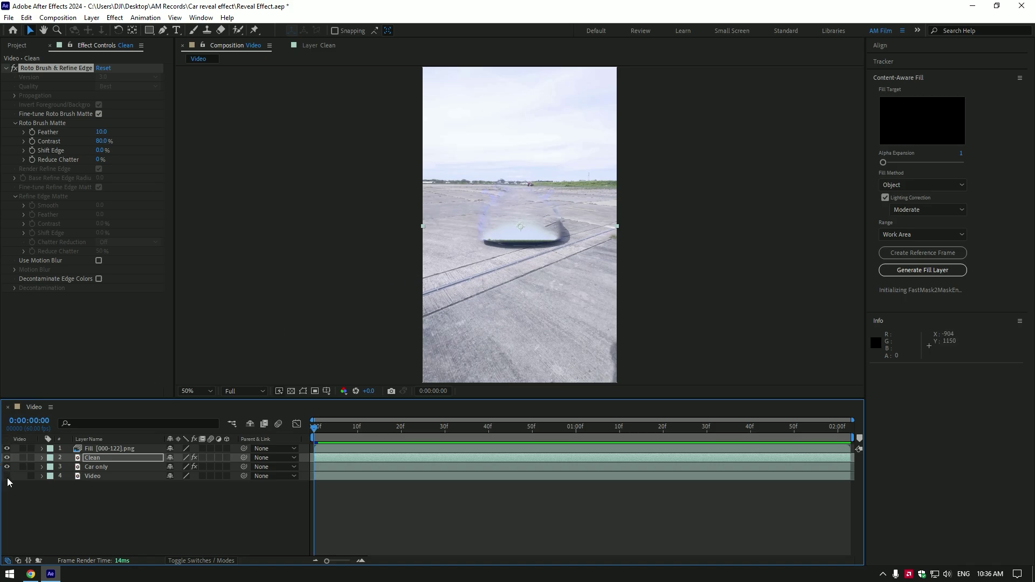
# - Move Car only to the top of the stack and set its opacity to 0%
pyautogui.click(95, 467)
pyautogui.moveTo(99, 465); pyautogui.dragTo(98, 450)
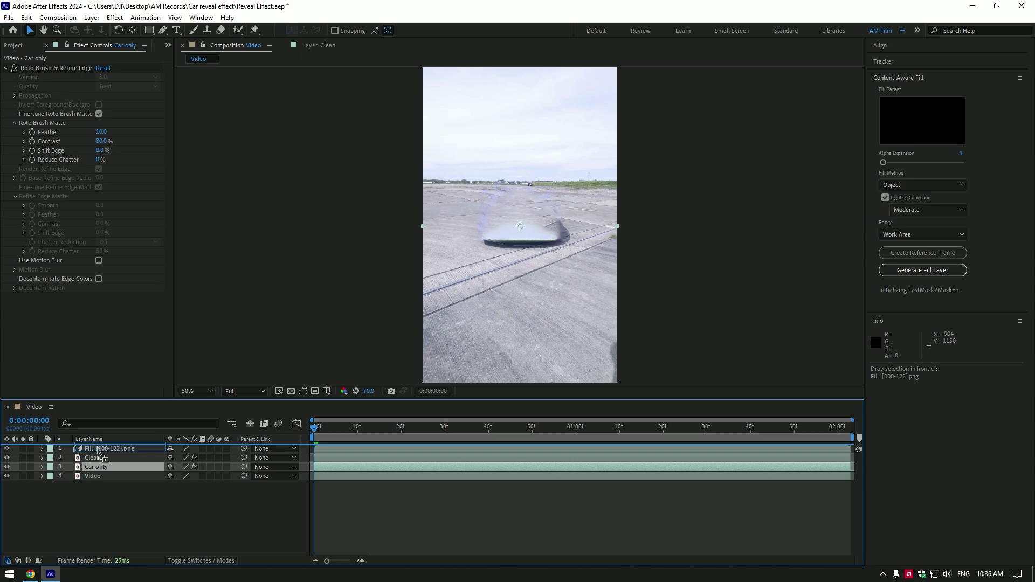
pyautogui.press('t')
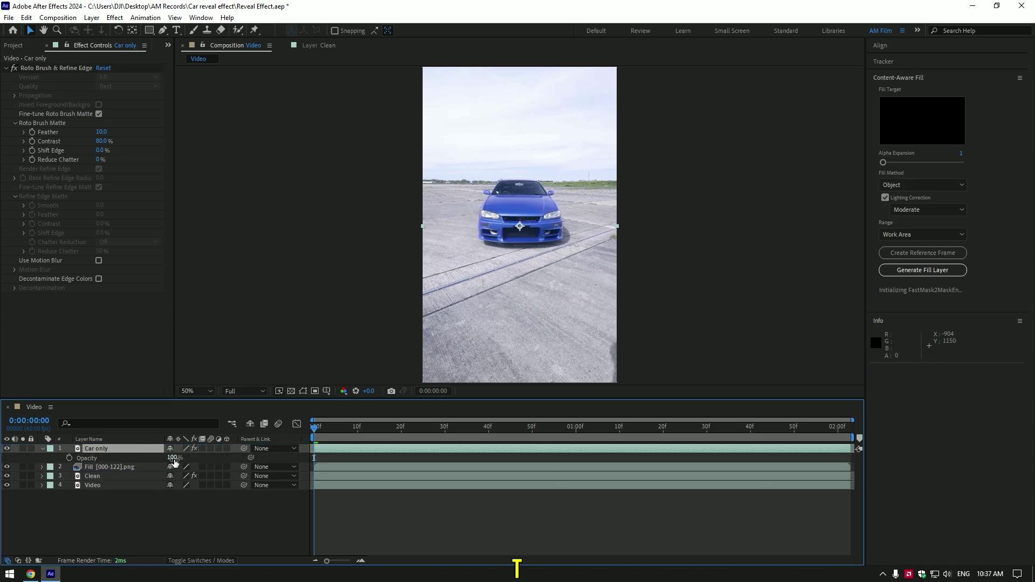
pyautogui.moveTo(173, 458); pyautogui.dragTo(104, 459)
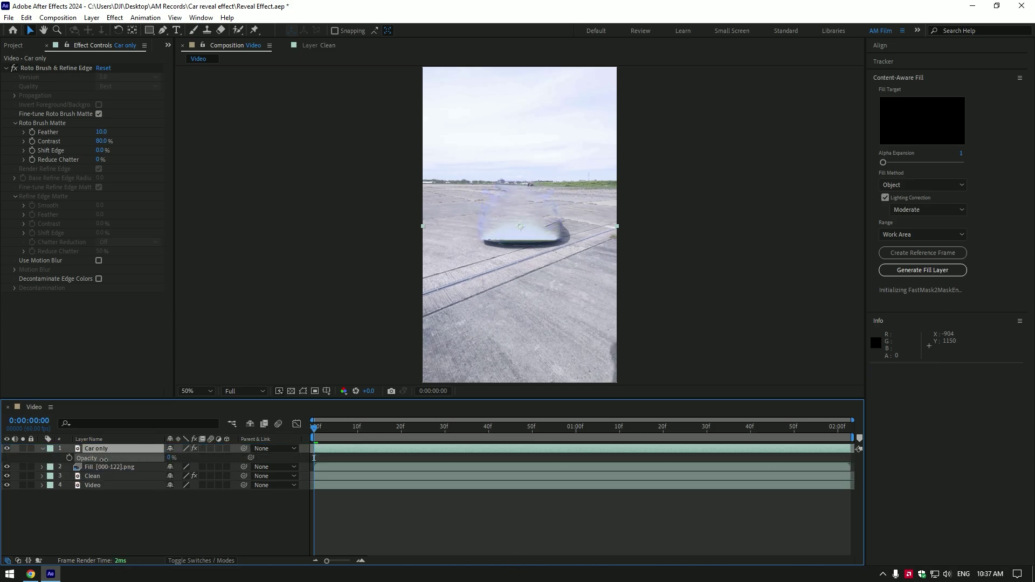
pyautogui.click(43, 448)
pyautogui.click(111, 458)
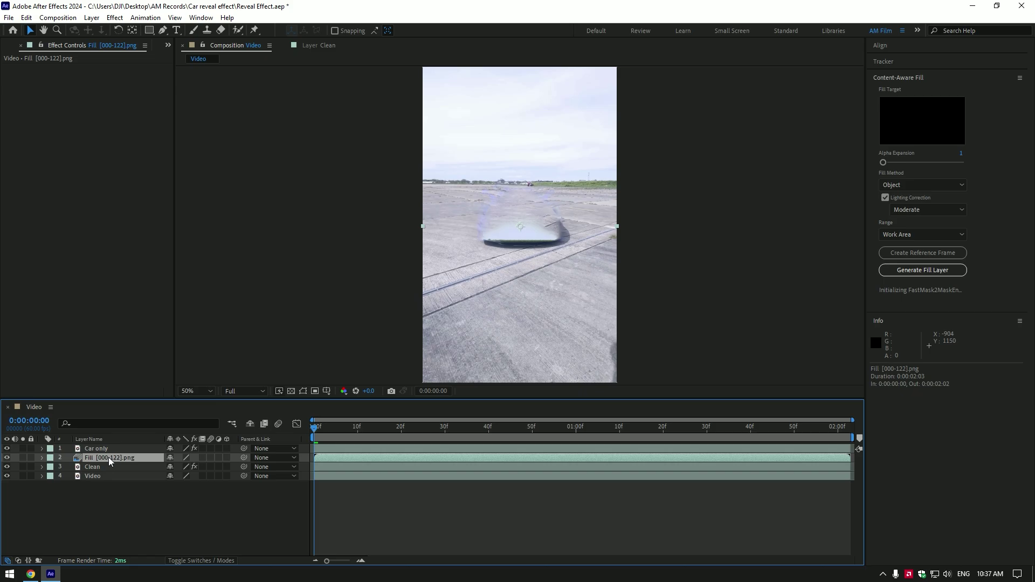
# - Auto-trace the Fill layer over the Work Area and show the resulting mask outlines
pyautogui.click(91, 17)
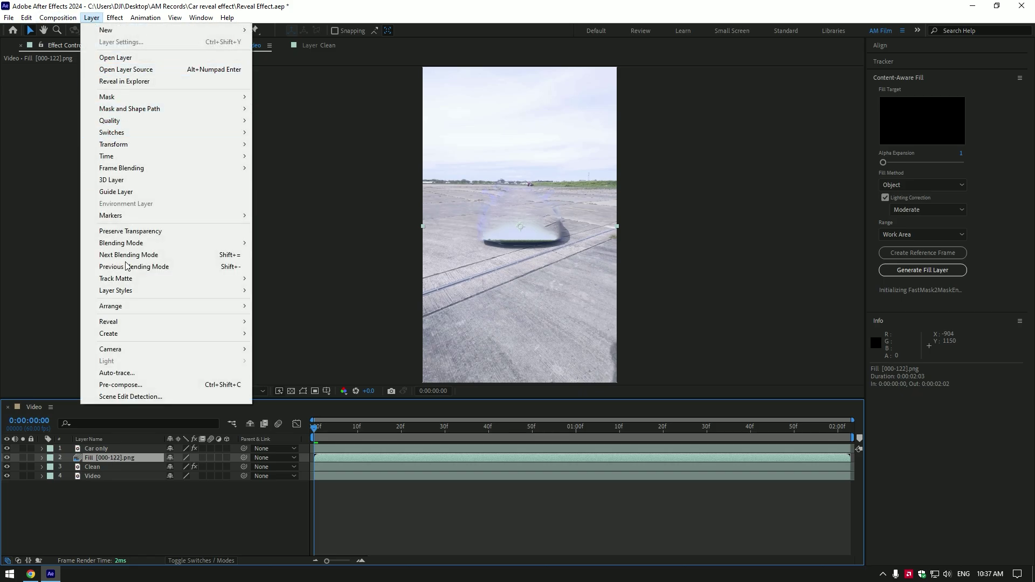
pyautogui.click(125, 374)
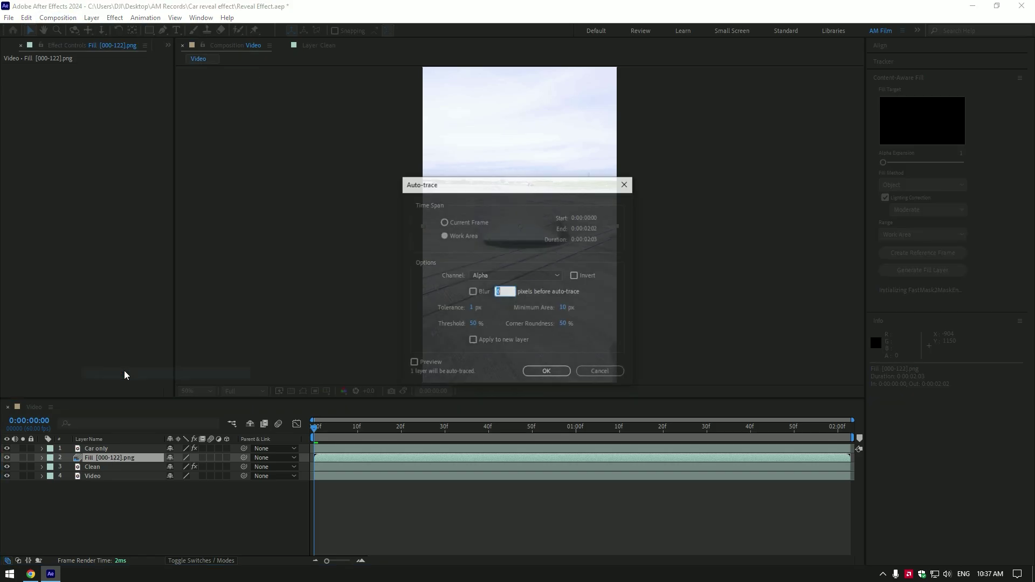
pyautogui.click(458, 235)
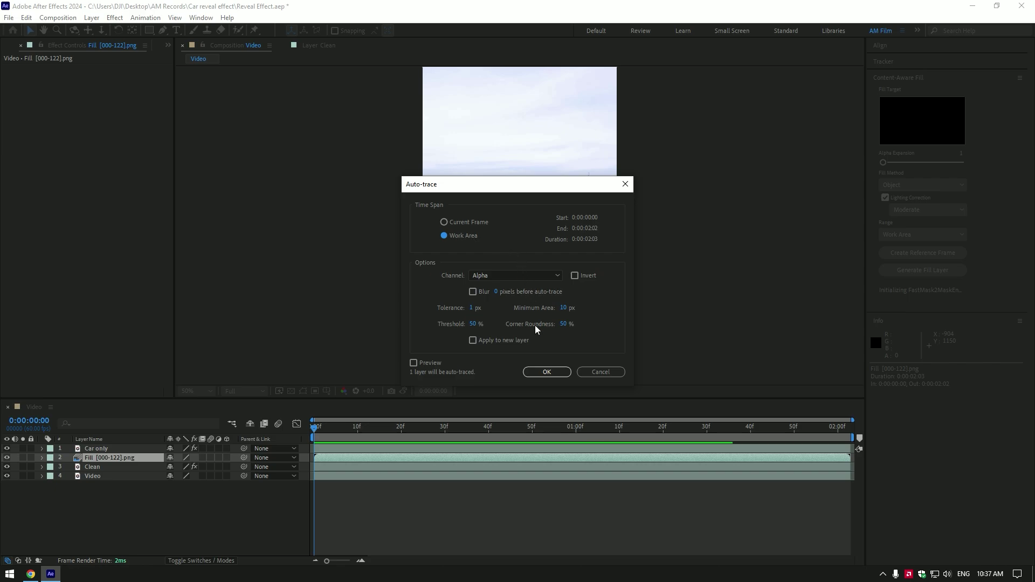
pyautogui.click(546, 373)
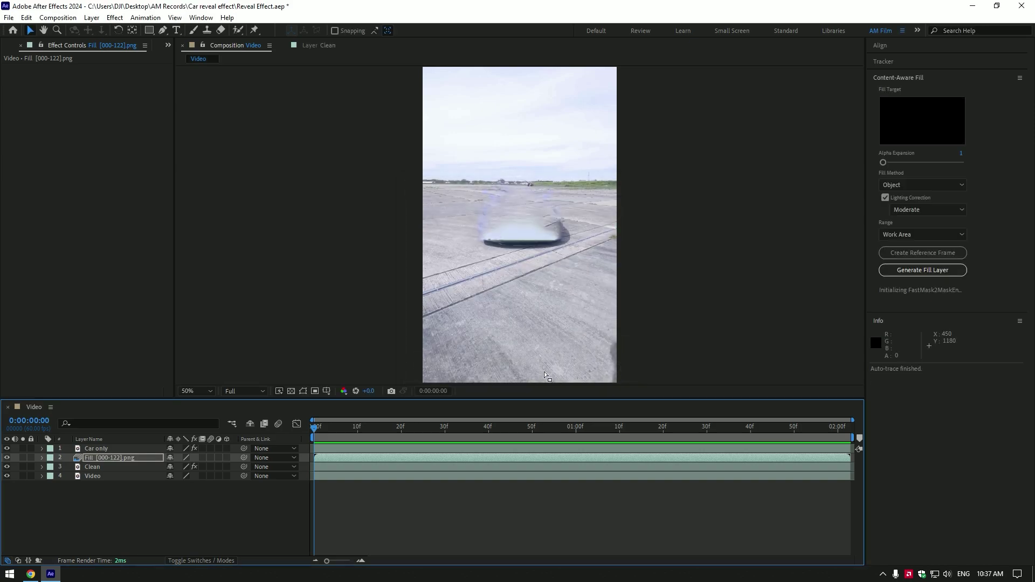
pyautogui.click(304, 392)
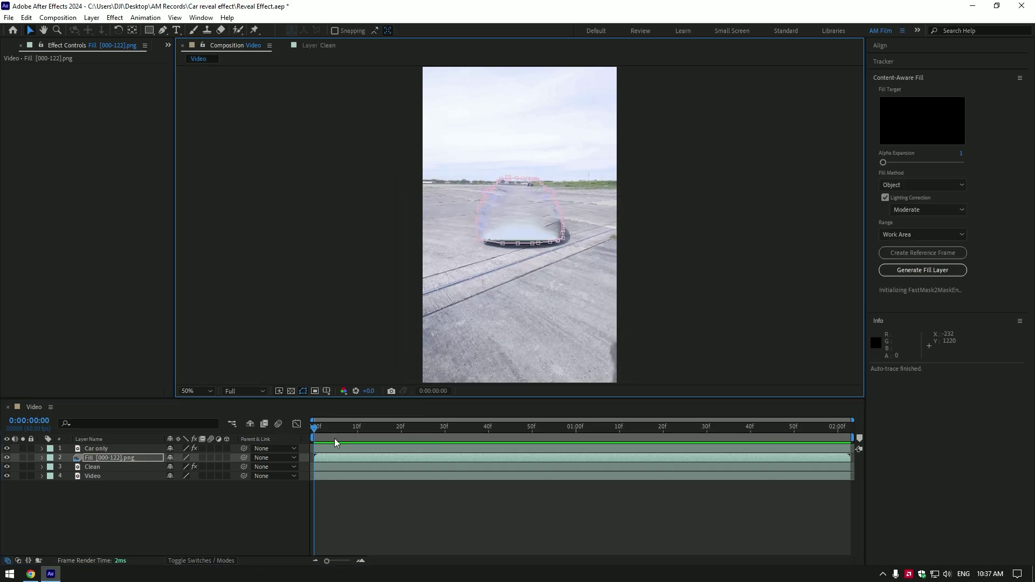
pyautogui.moveTo(334, 430)
pyautogui.mouseDown()
pyautogui.moveTo(809, 434)
pyautogui.moveTo(288, 445)
pyautogui.mouseUp()
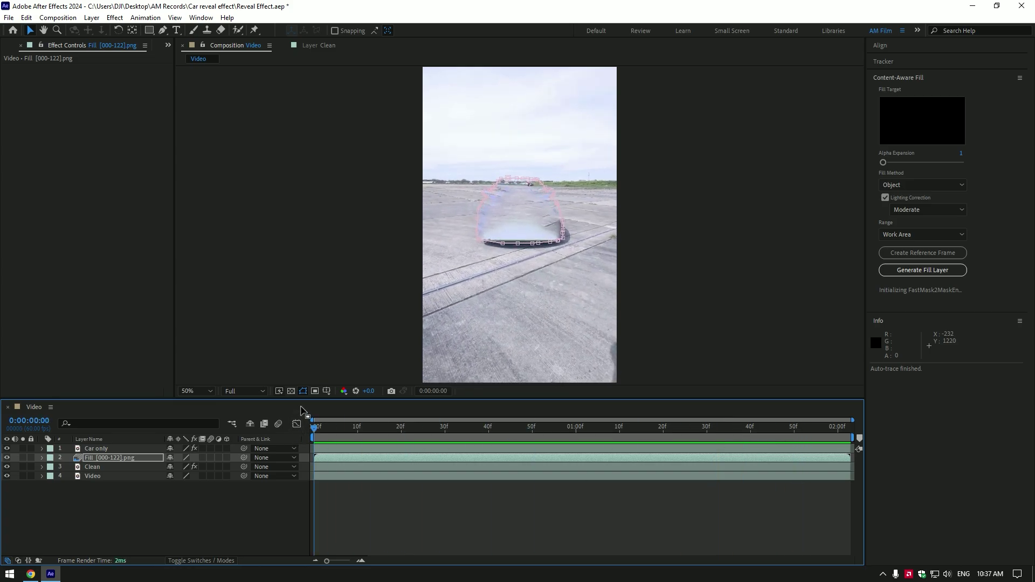
# - Apply Saber to the Fill layer with Add compositing and a Layer Masks core
pyautogui.click(304, 392)
pyautogui.write('saber')
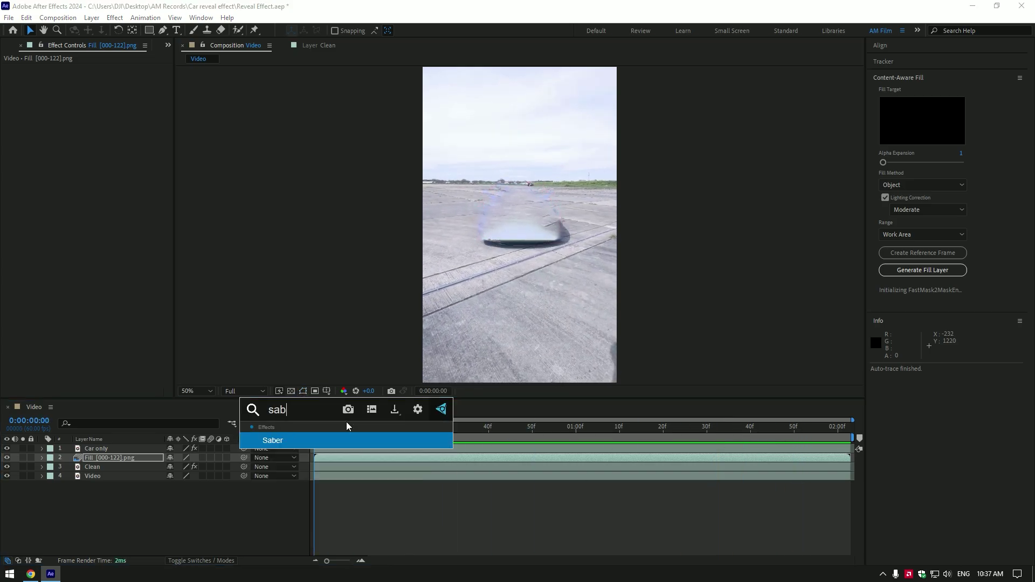
pyautogui.press('Return')
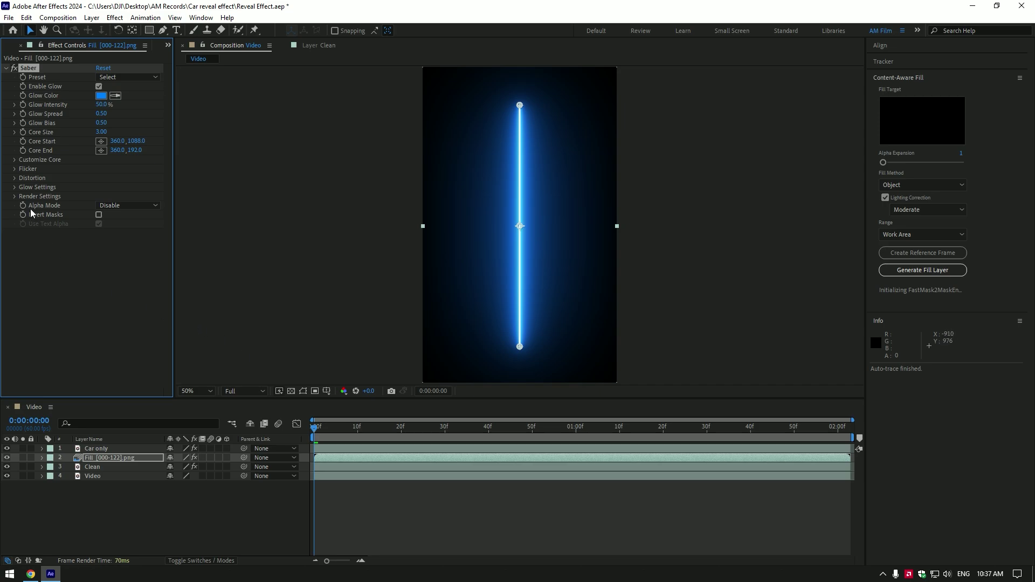
pyautogui.click(122, 287)
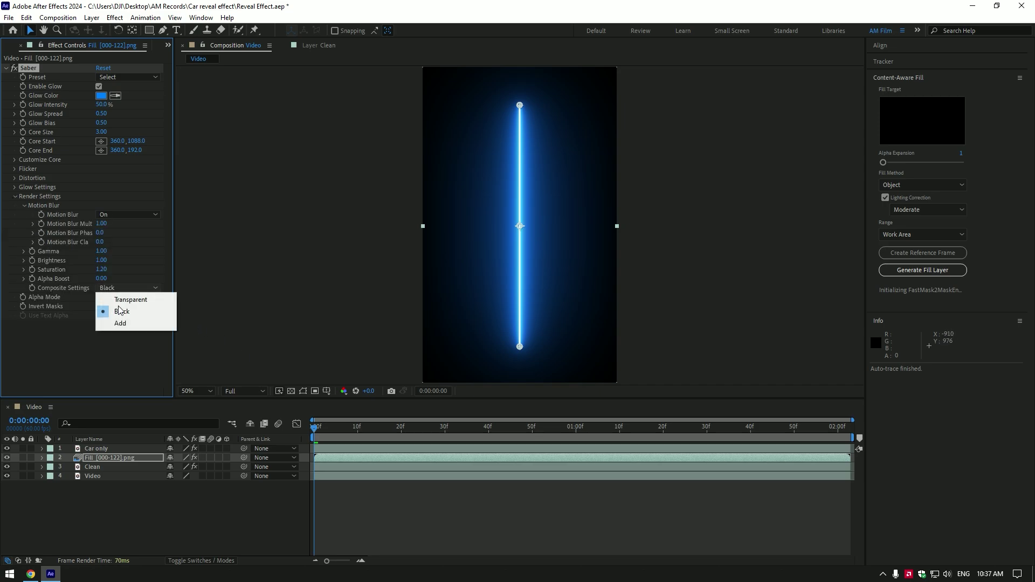
pyautogui.click(115, 324)
pyautogui.click(15, 159)
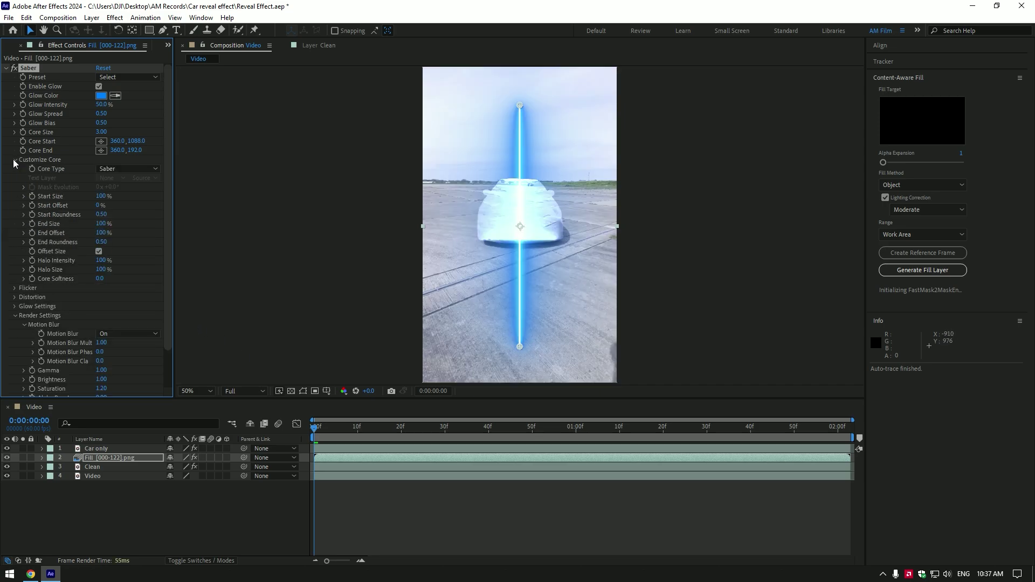
pyautogui.click(122, 169)
pyautogui.click(133, 189)
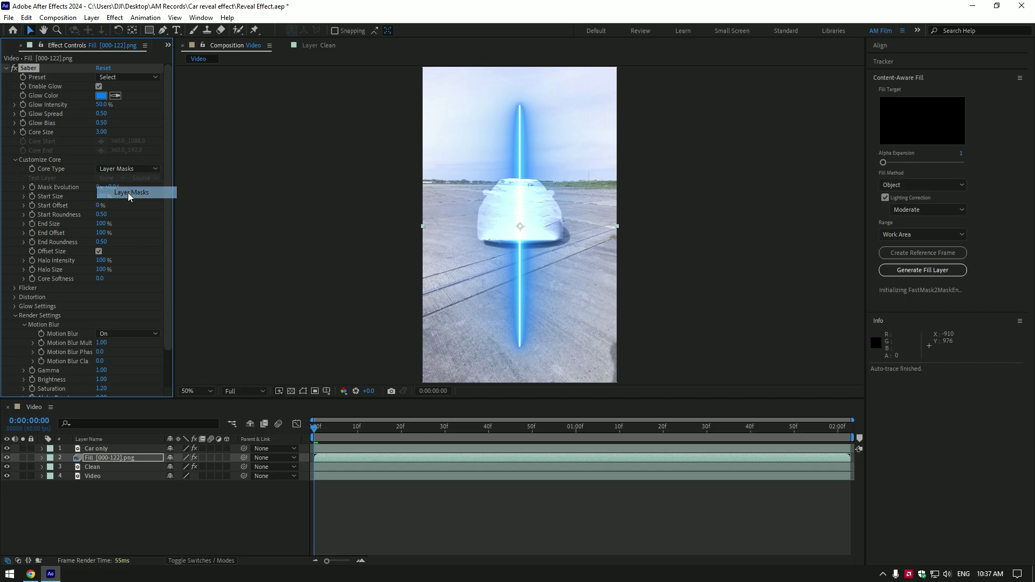
# - Use the Energize preset, make the glow red, and raise the Glow Bias
pyautogui.click(122, 77)
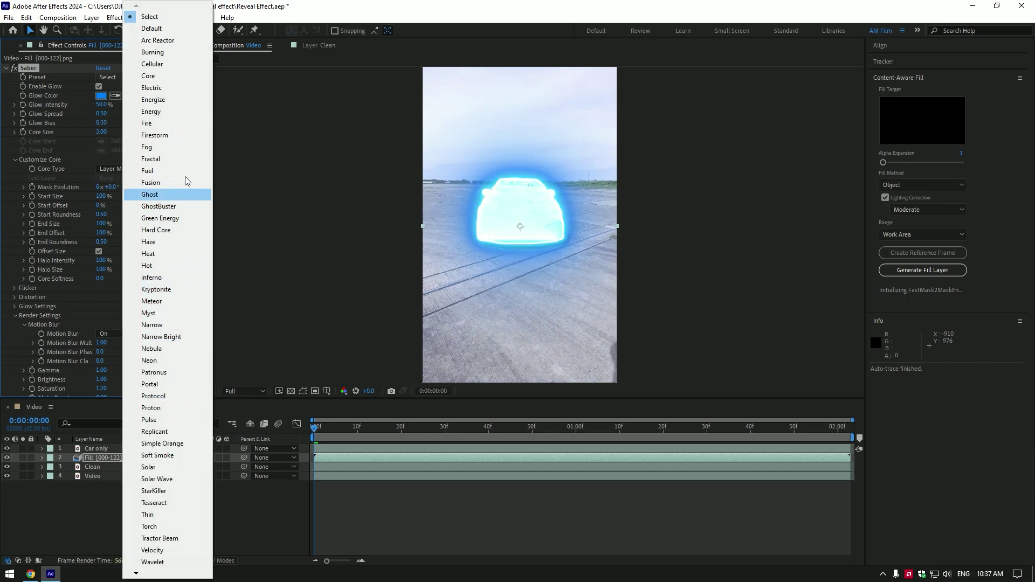
pyautogui.click(148, 99)
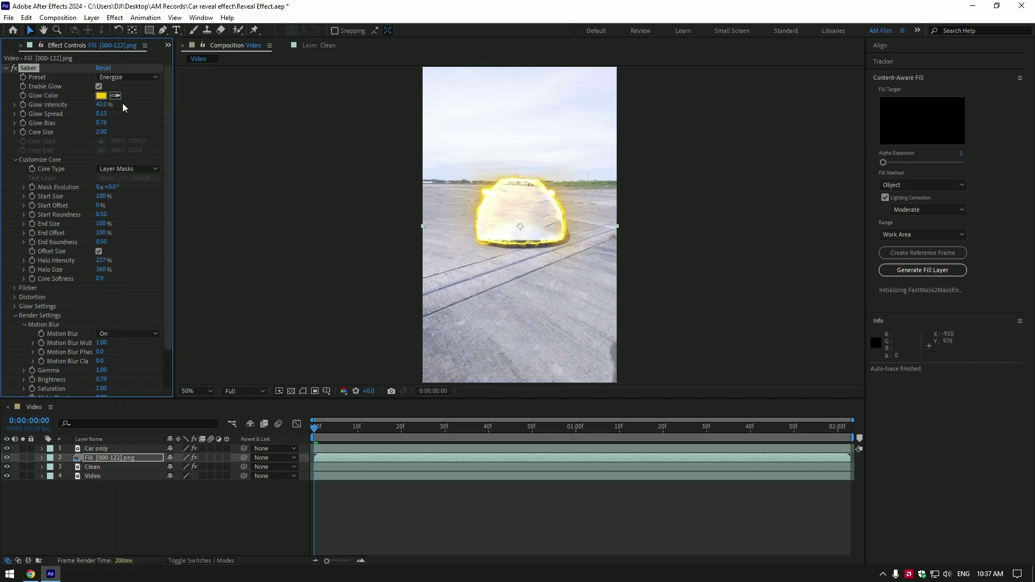
pyautogui.click(100, 95)
pyautogui.click(816, 258)
pyautogui.click(906, 257)
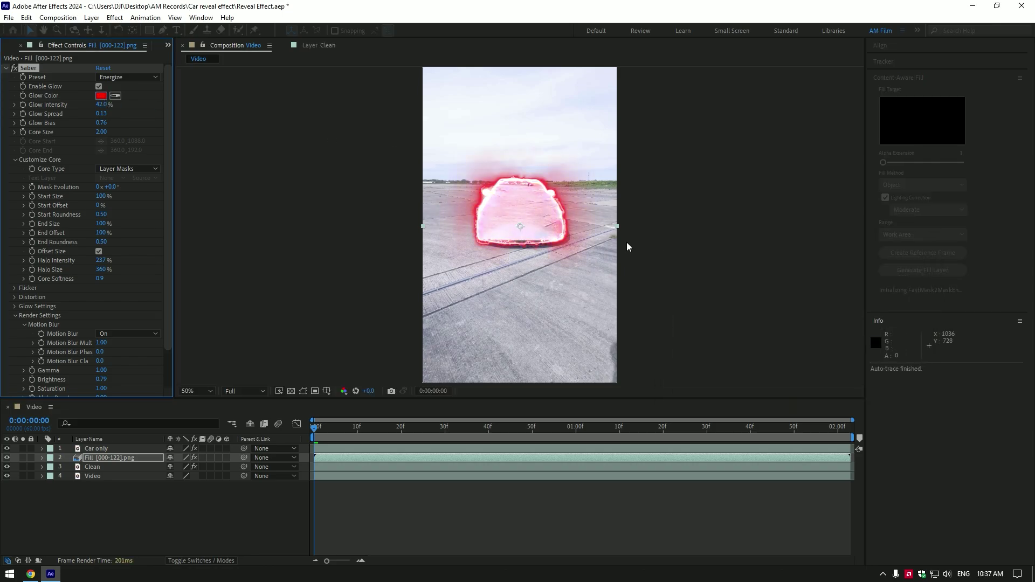
pyautogui.moveTo(104, 125)
pyautogui.mouseDown()
pyautogui.moveTo(122, 123)
pyautogui.moveTo(105, 120)
pyautogui.mouseUp()
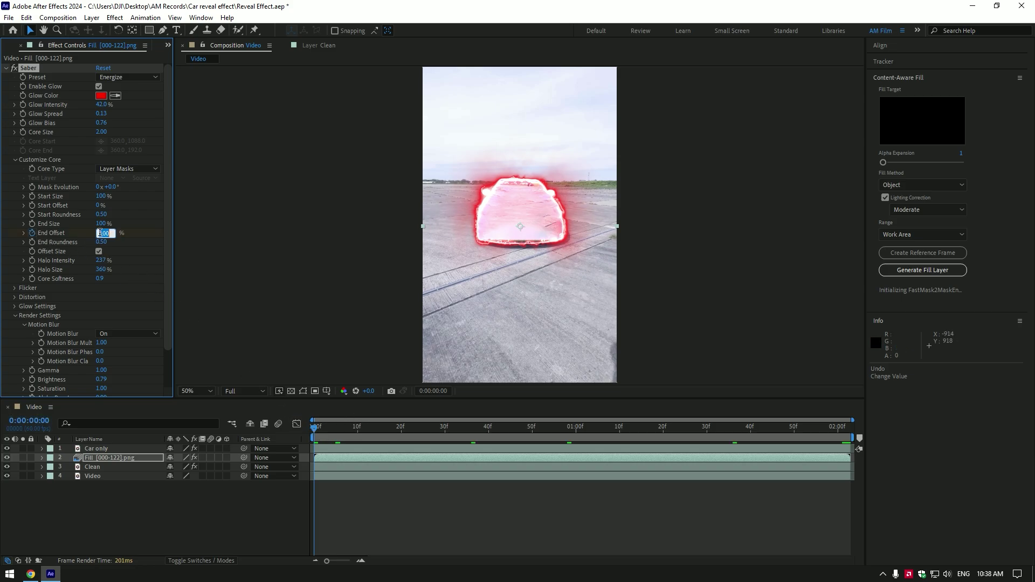
pyautogui.write('0')
# - Keyframe Saber End Offset from 0% to 100% at frame 42
pyautogui.press('Return')
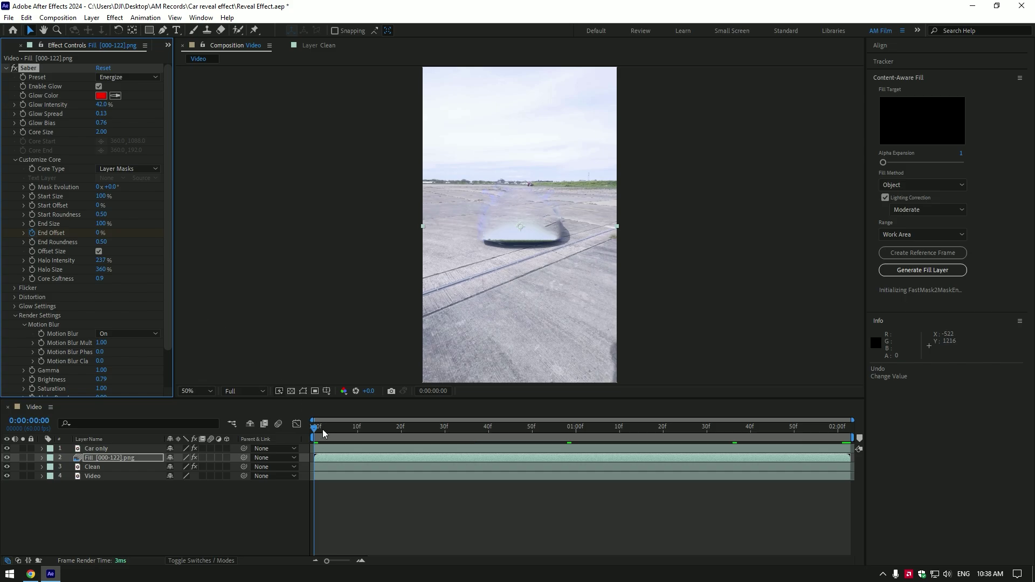
pyautogui.moveTo(322, 430); pyautogui.dragTo(498, 429)
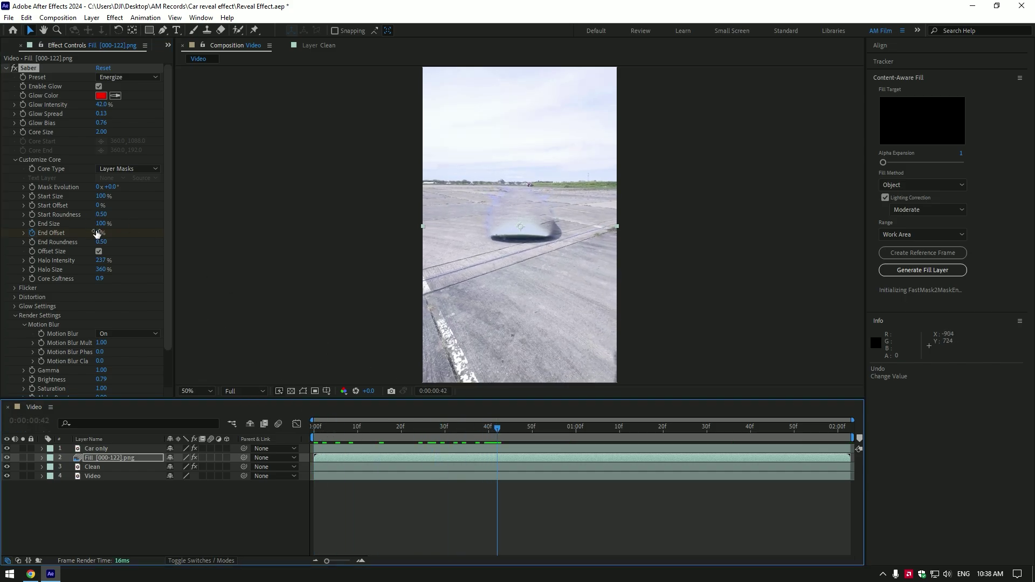
pyautogui.moveTo(97, 231); pyautogui.dragTo(258, 245)
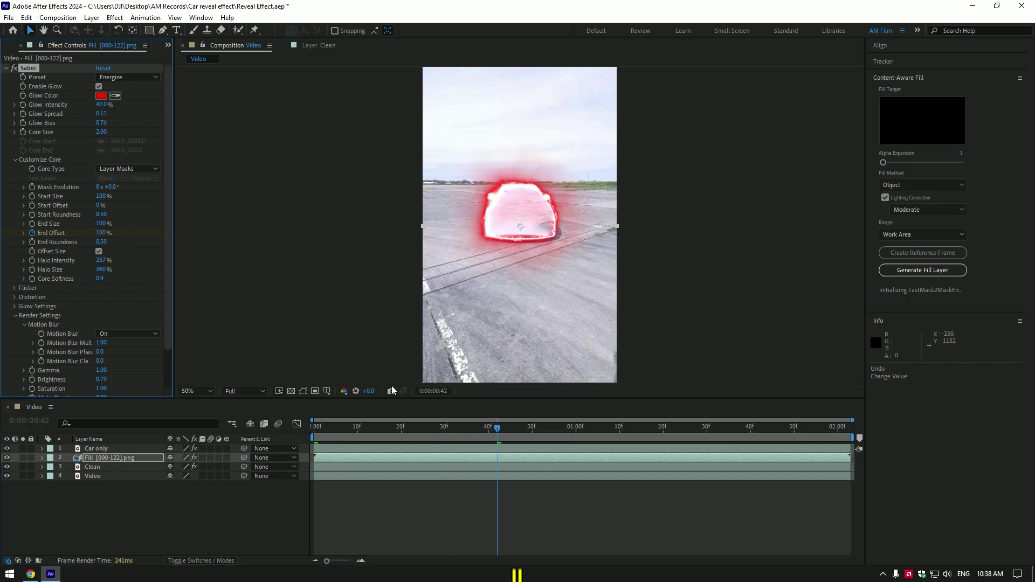
# - Keyframe Start Offset from 0:00:00:54 to 100% at 0:00:01:23, then scrub to check
pyautogui.press('u')
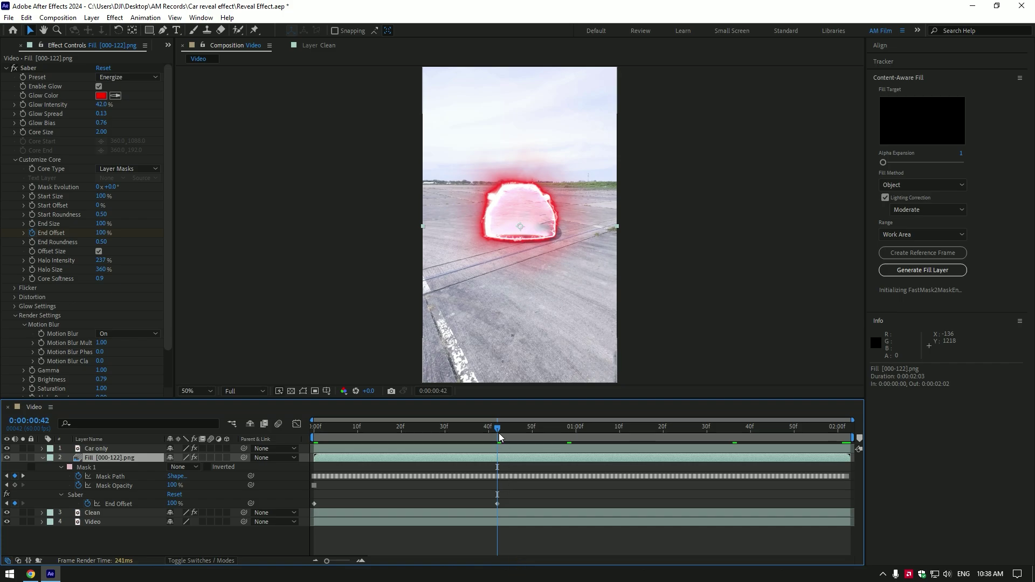
pyautogui.moveTo(518, 426); pyautogui.dragTo(552, 427)
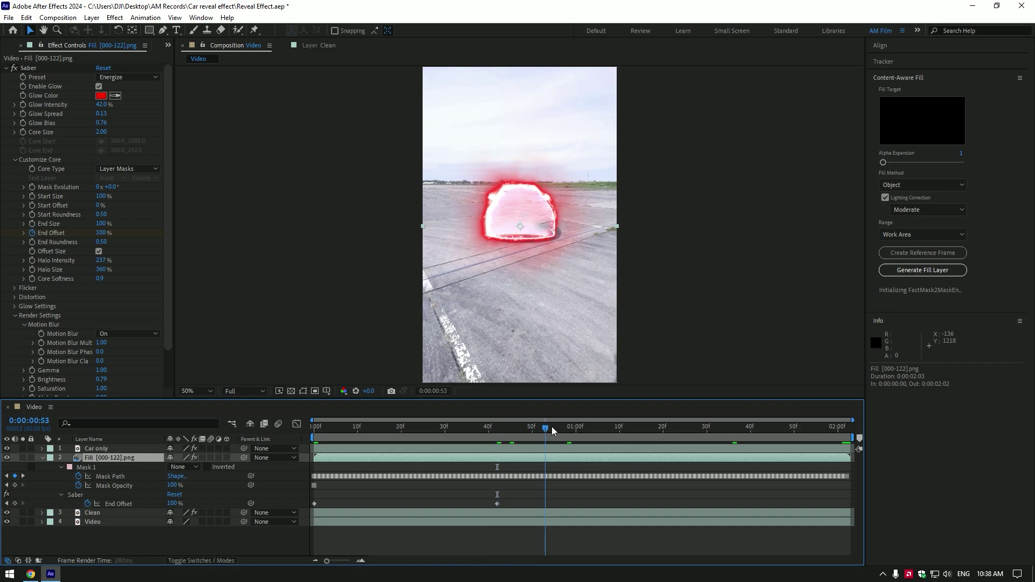
pyautogui.click(31, 204)
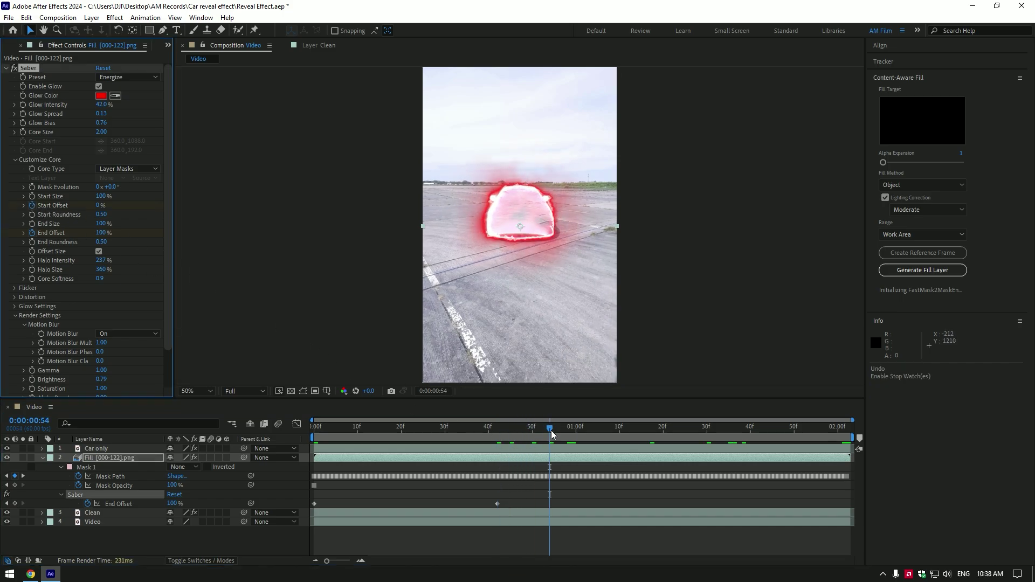
pyautogui.moveTo(551, 430); pyautogui.dragTo(677, 430)
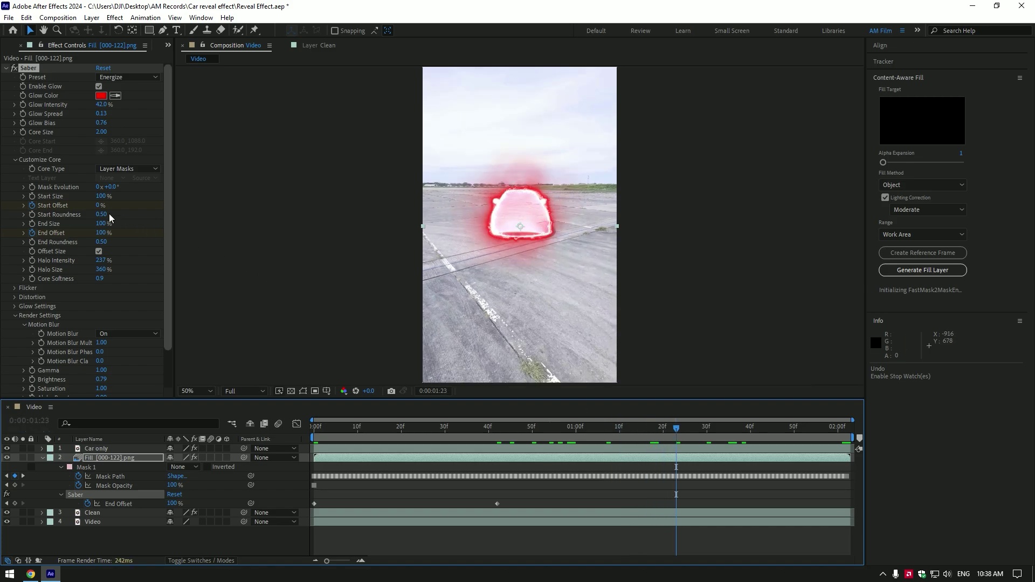
pyautogui.moveTo(101, 205); pyautogui.dragTo(201, 212)
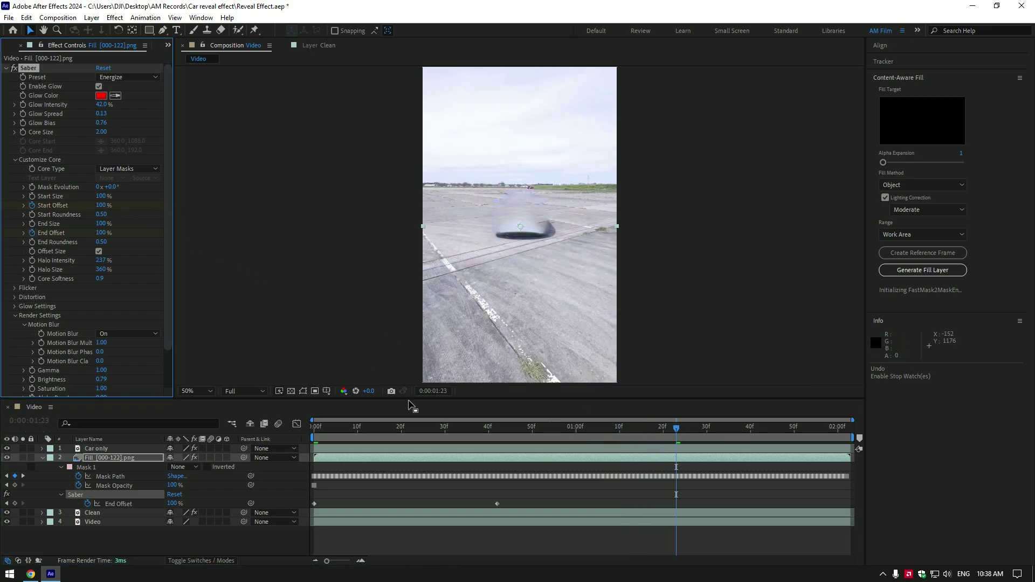
pyautogui.press('u')
pyautogui.moveTo(690, 444)
pyautogui.mouseDown()
pyautogui.moveTo(600, 415)
pyautogui.moveTo(244, 427)
pyautogui.mouseUp()
# - Add a 0% Car only opacity keyframe where the glow finishes tracing
pyautogui.click(101, 450)
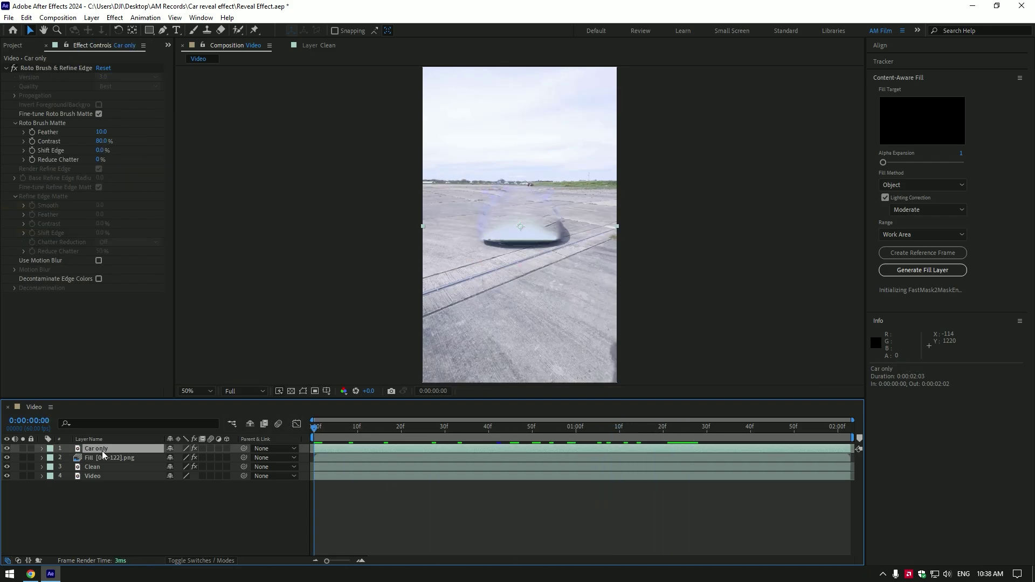
pyautogui.press('t')
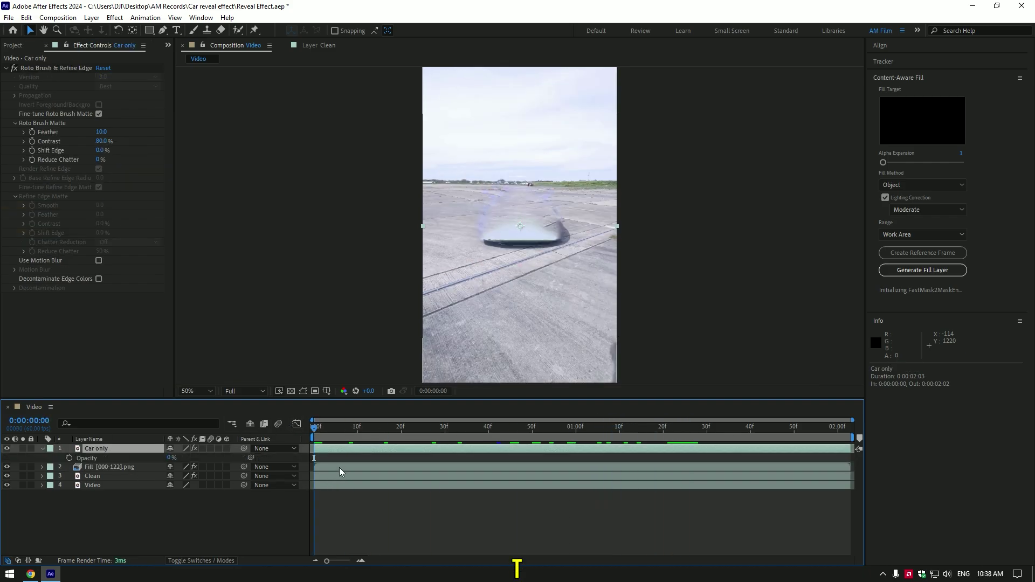
pyautogui.click(339, 467)
pyautogui.press('u')
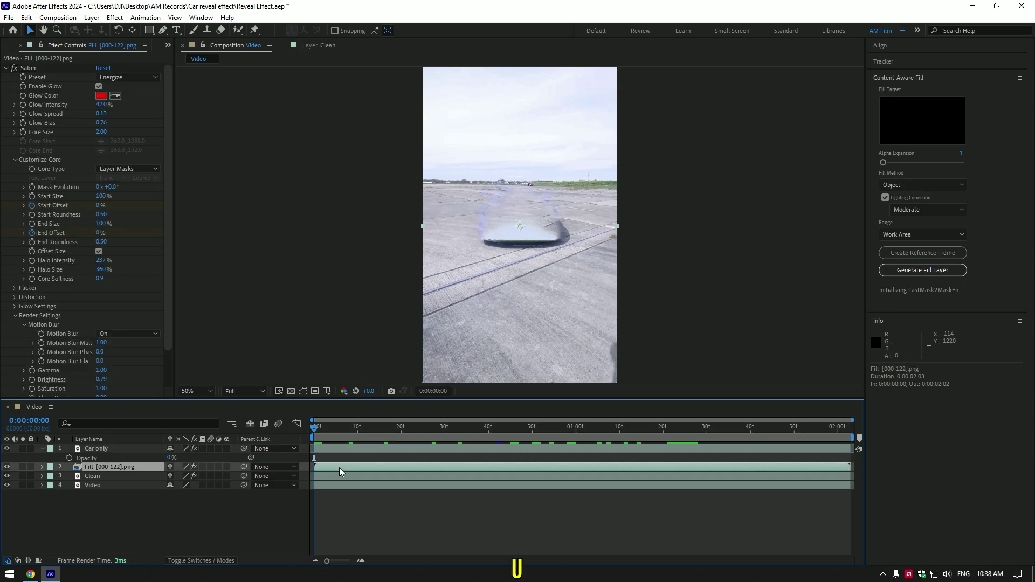
pyautogui.moveTo(316, 426); pyautogui.dragTo(488, 441)
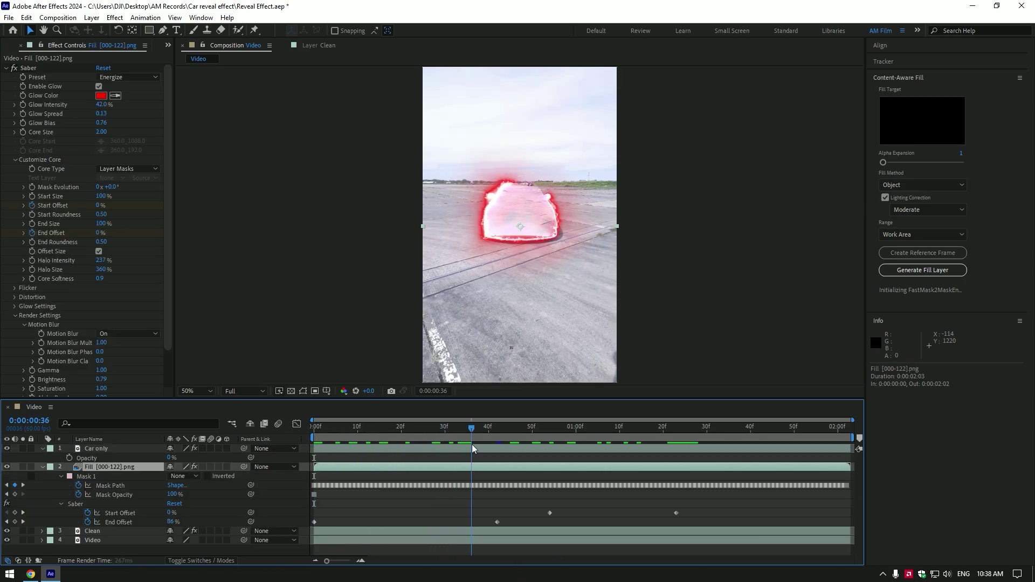
pyautogui.click(69, 458)
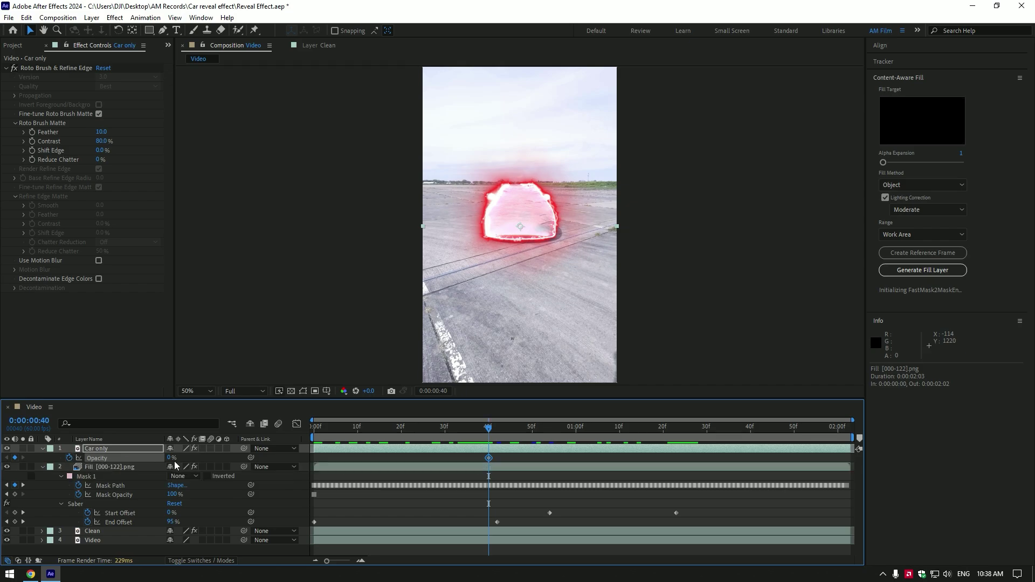
# - Set Car only opacity to 100% around frame 55 and preview the reveal
pyautogui.moveTo(538, 431); pyautogui.dragTo(552, 433)
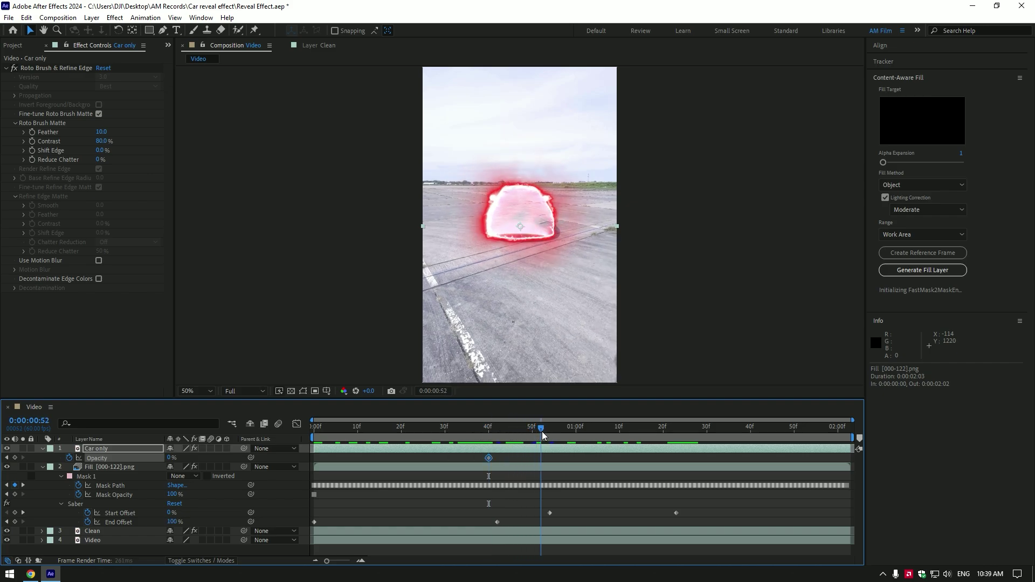
pyautogui.click(171, 458)
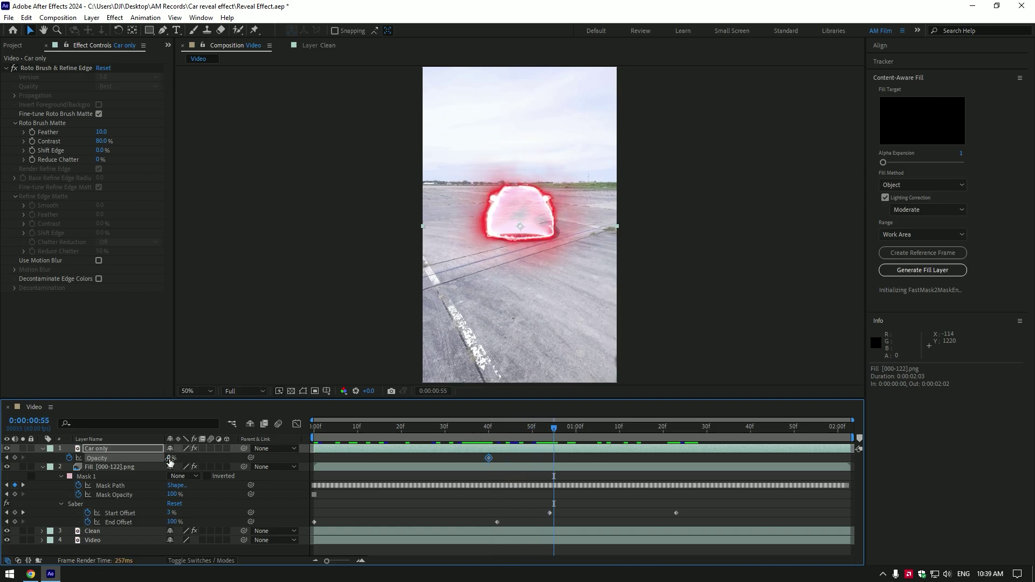
pyautogui.write('100')
pyautogui.press('Return')
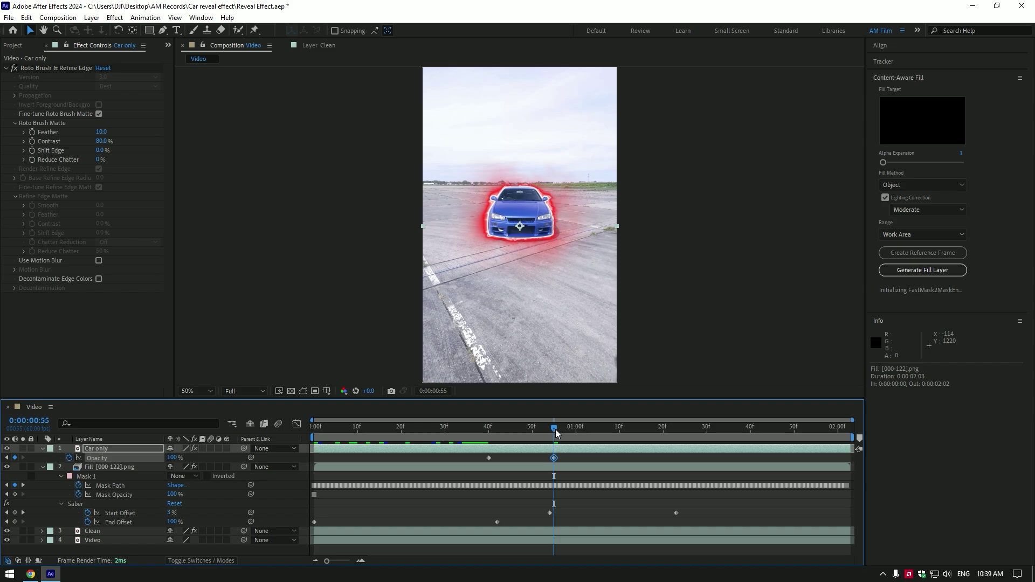
pyautogui.moveTo(556, 429)
pyautogui.mouseDown()
pyautogui.moveTo(690, 431)
pyautogui.moveTo(623, 446)
pyautogui.mouseUp()
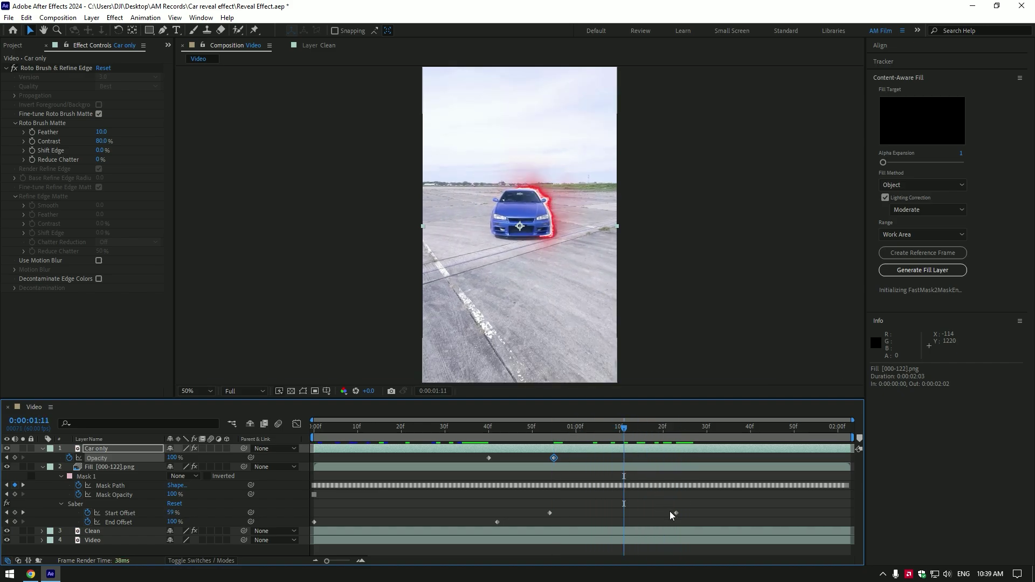
# - Move the Start Offset end keyframe earlier and preview the reveal around 0:00:01:06
pyautogui.moveTo(676, 513); pyautogui.dragTo(637, 513)
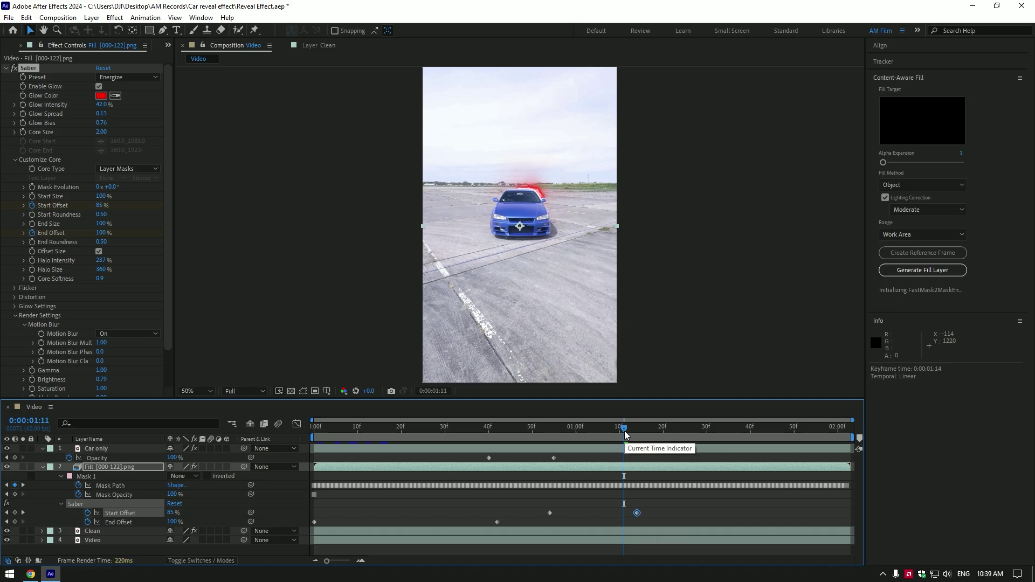
pyautogui.moveTo(623, 445)
pyautogui.mouseDown()
pyautogui.moveTo(374, 425)
pyautogui.moveTo(441, 427)
pyautogui.mouseUp()
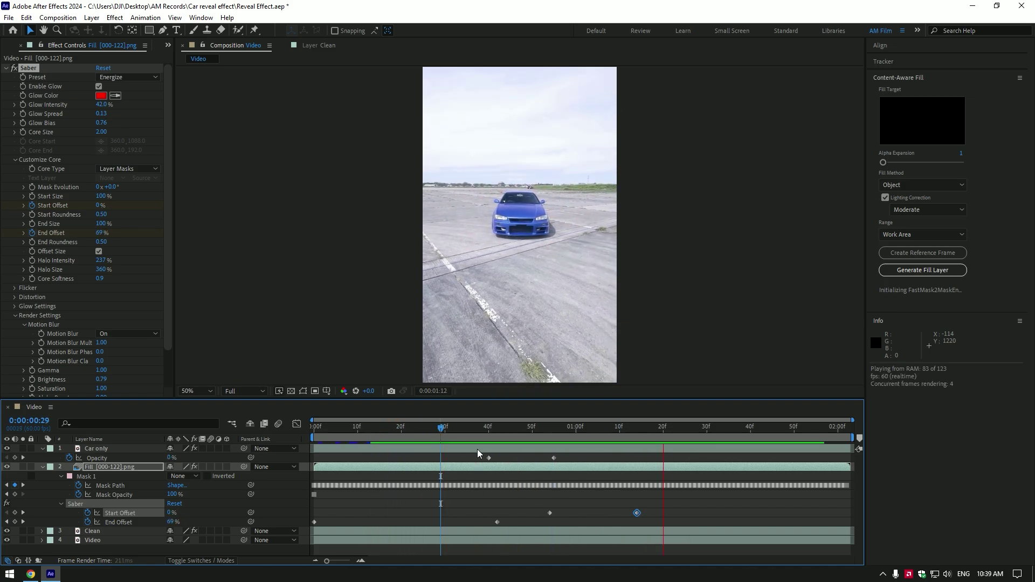
pyautogui.press('space')
pyautogui.moveTo(528, 430); pyautogui.dragTo(601, 433)
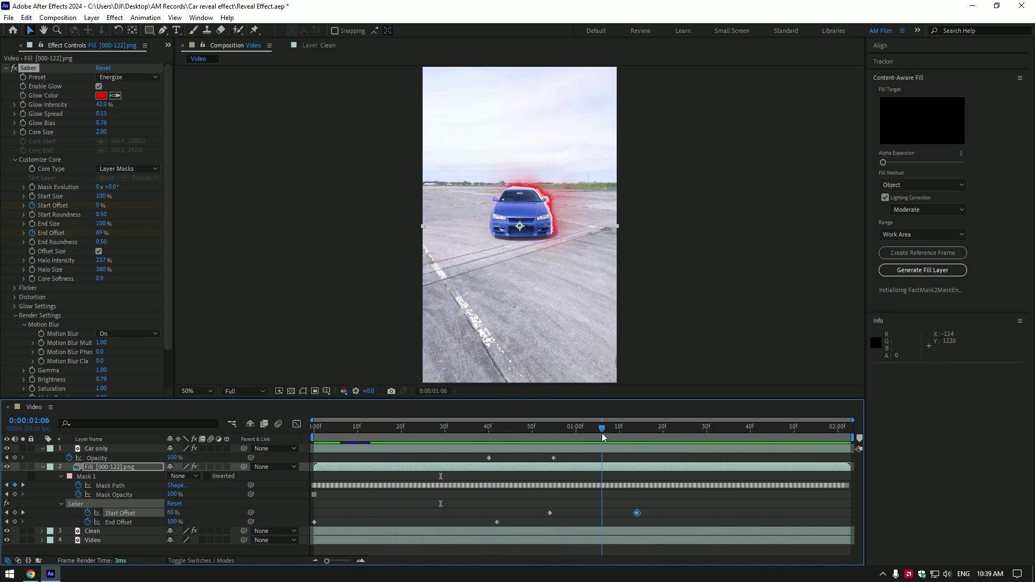
# - Apply Easy Ease to all four Start/End Offset keyframes and review the glow outline
pyautogui.moveTo(670, 505); pyautogui.dragTo(315, 525)
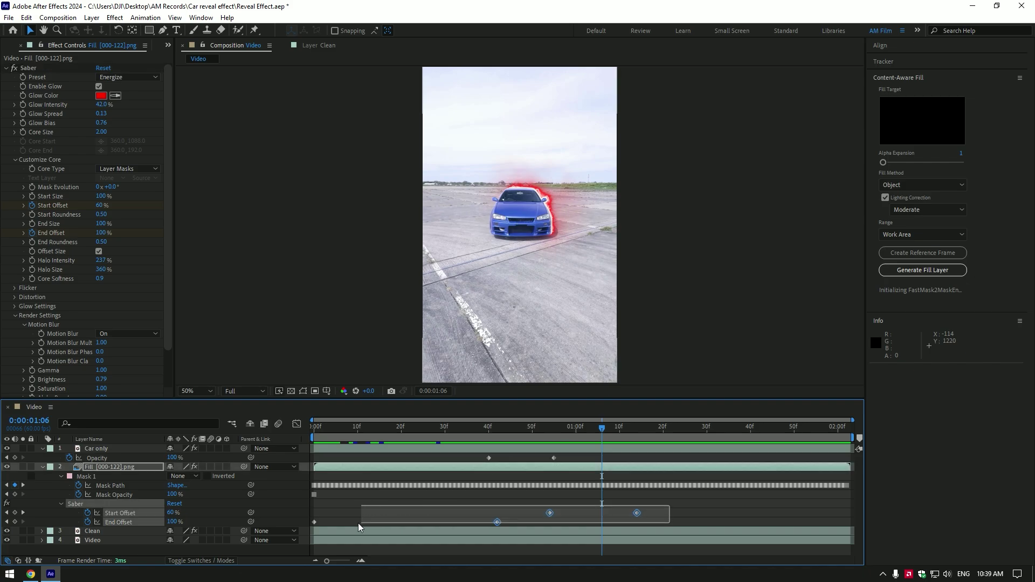
pyautogui.press('F9')
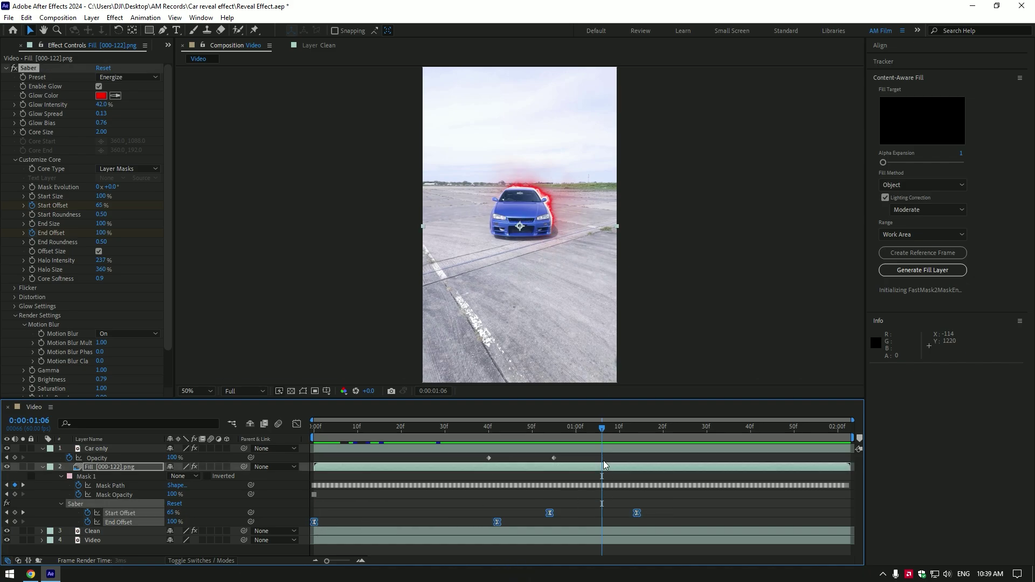
pyautogui.moveTo(579, 430); pyautogui.dragTo(314, 432)
# - Collapse the Fill and Car only layers and select the Clean background layer
pyautogui.click(42, 466)
pyautogui.click(42, 449)
pyautogui.click(526, 428)
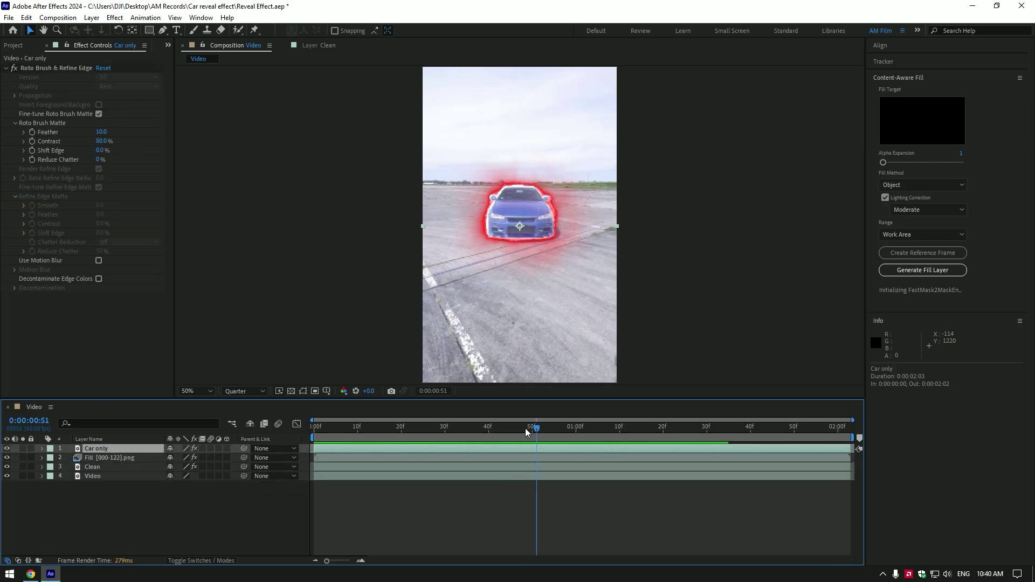
pyautogui.moveTo(526, 428); pyautogui.dragTo(536, 428)
pyautogui.click(100, 470)
# - Apply Exposure to the Clean layer and lower it to -1.81
pyautogui.hotkey('ctrl', 'space')
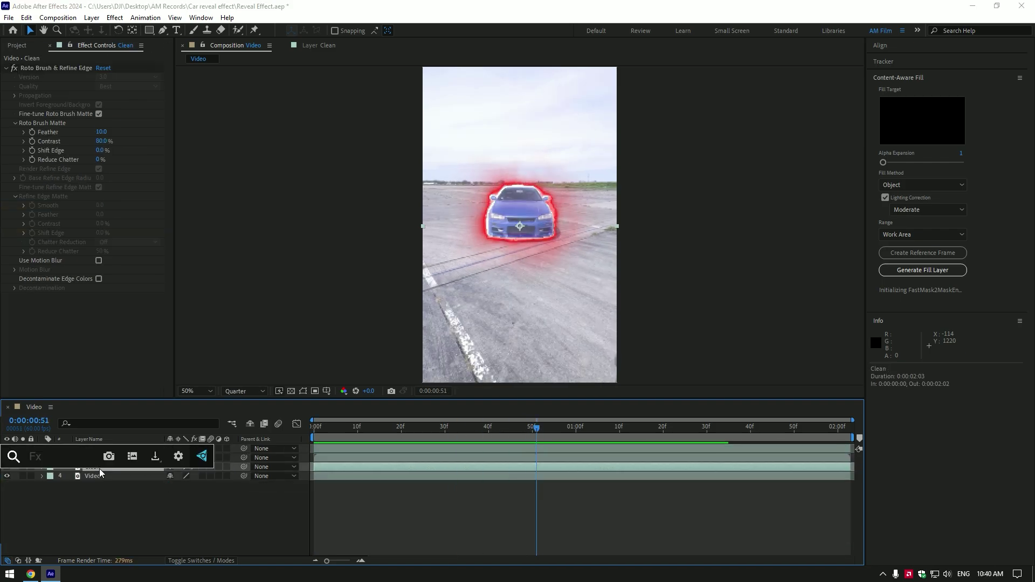
pyautogui.write('expo')
pyautogui.press('Return')
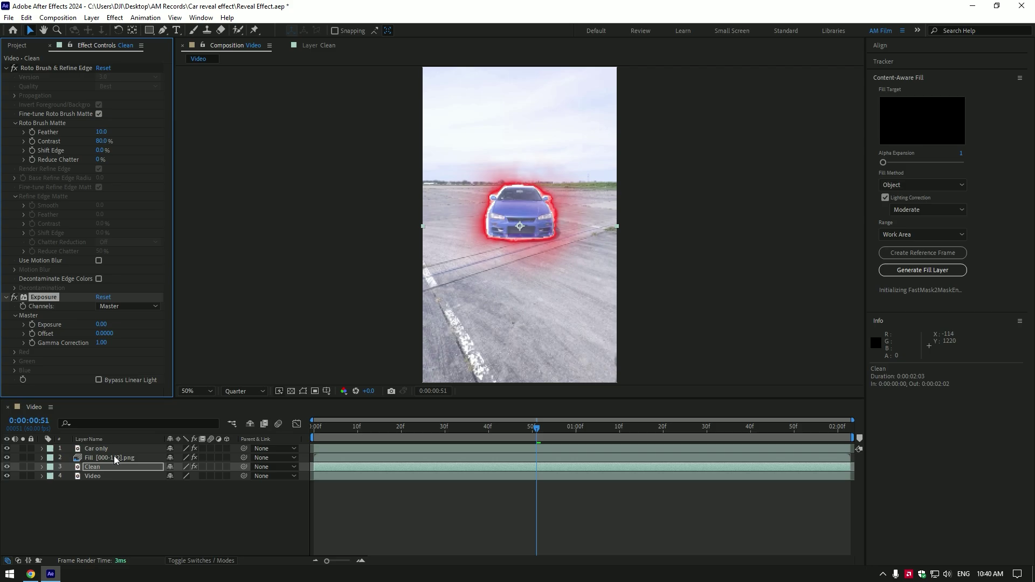
pyautogui.moveTo(100, 324); pyautogui.dragTo(16, 323)
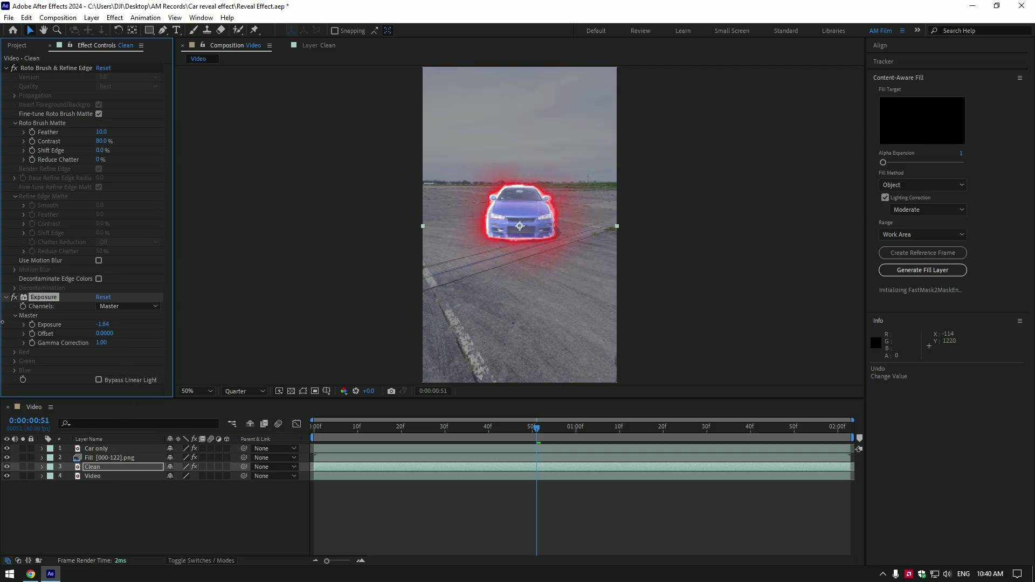
pyautogui.click(485, 427)
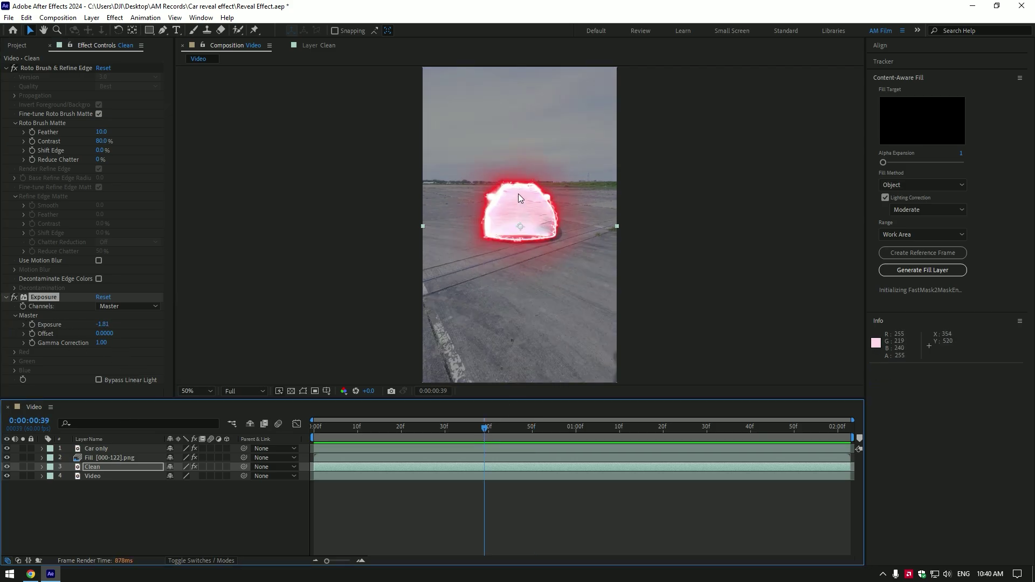
# - Create a new adjustment layer and move it to the top of the stack
pyautogui.rightClick(155, 524)
pyautogui.moveTo(218, 393)
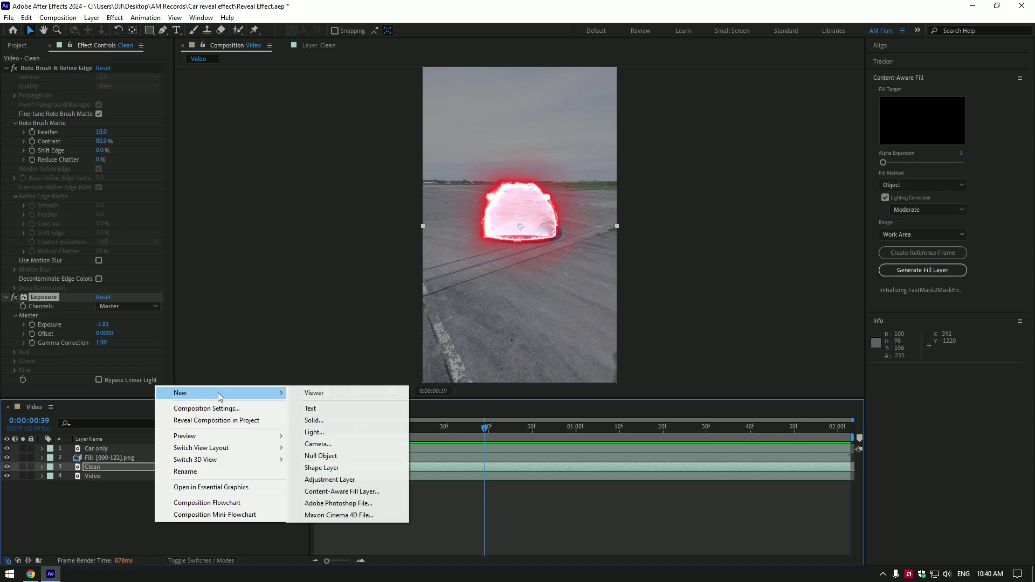
pyautogui.click(330, 478)
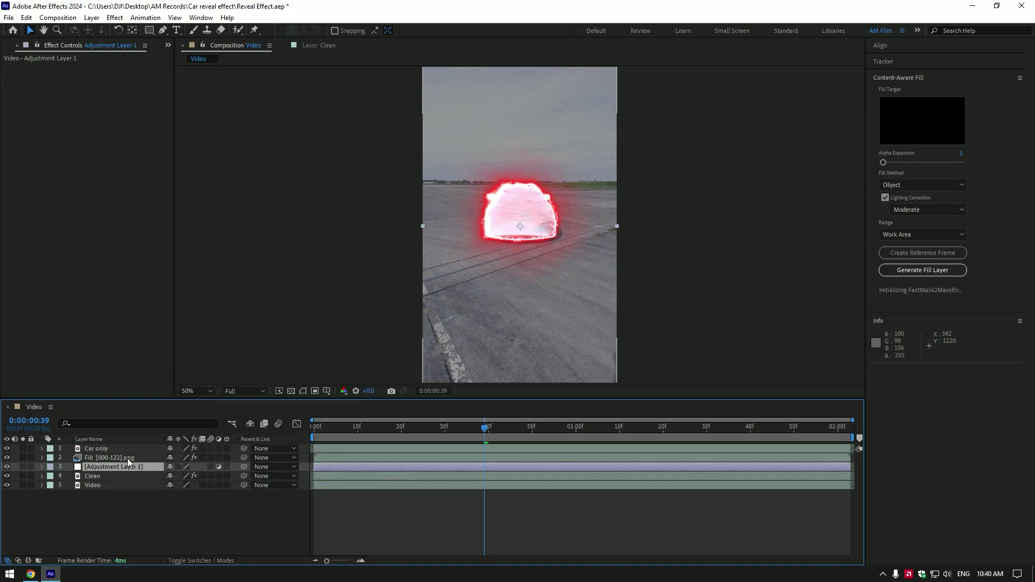
pyautogui.moveTo(95, 468); pyautogui.dragTo(97, 448)
# - Rename the adjustment layer to 'Shake'
pyautogui.rightClick(97, 450)
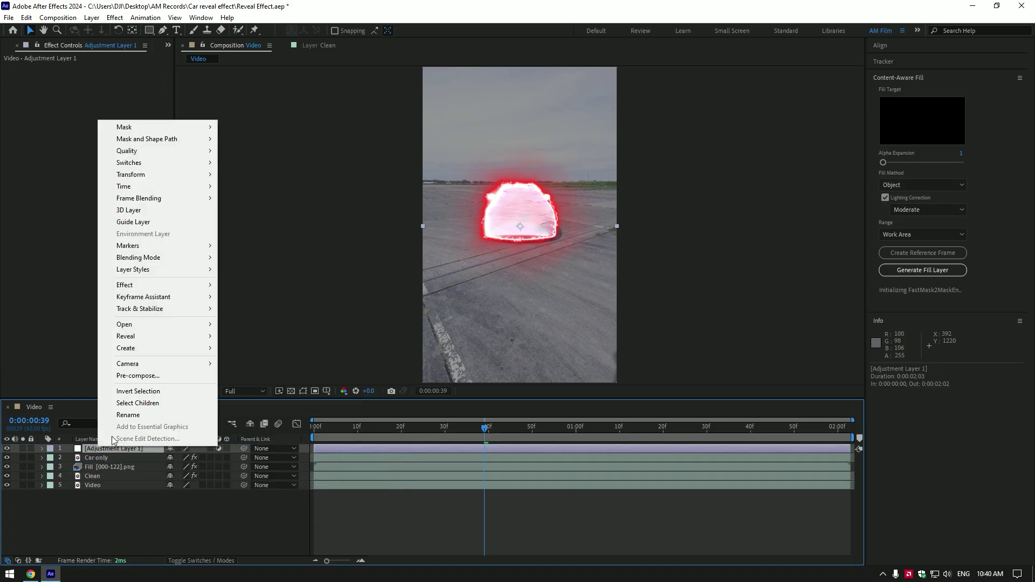
pyautogui.click(118, 401)
pyautogui.write('Shake')
pyautogui.press('Return')
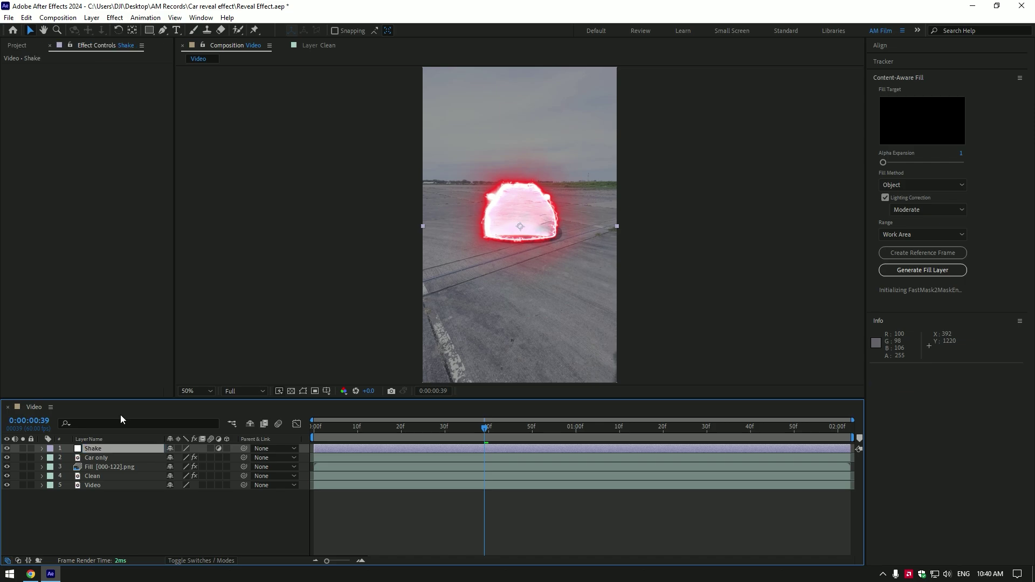